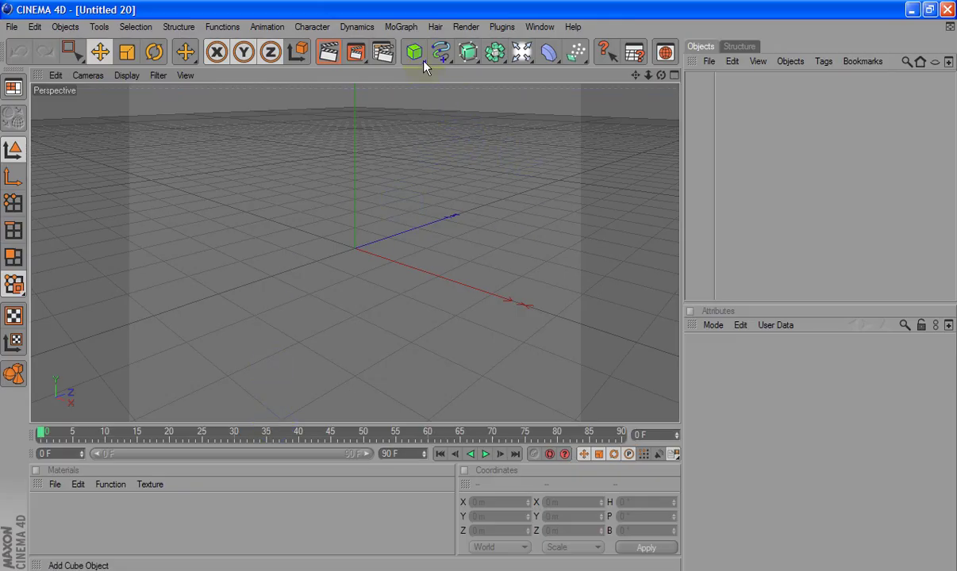
Add a 400 m square Bezier NURBS surface and orbit the Perspective view to face it.
{"action": "mouse_move", "coordinate": [468, 52]}
{"action": "left_mouse_down"}
{"action": "mouse_move", "coordinate": [590, 94]}
{"action": "mouse_move", "coordinate": [612, 121]}
{"action": "left_mouse_up"}
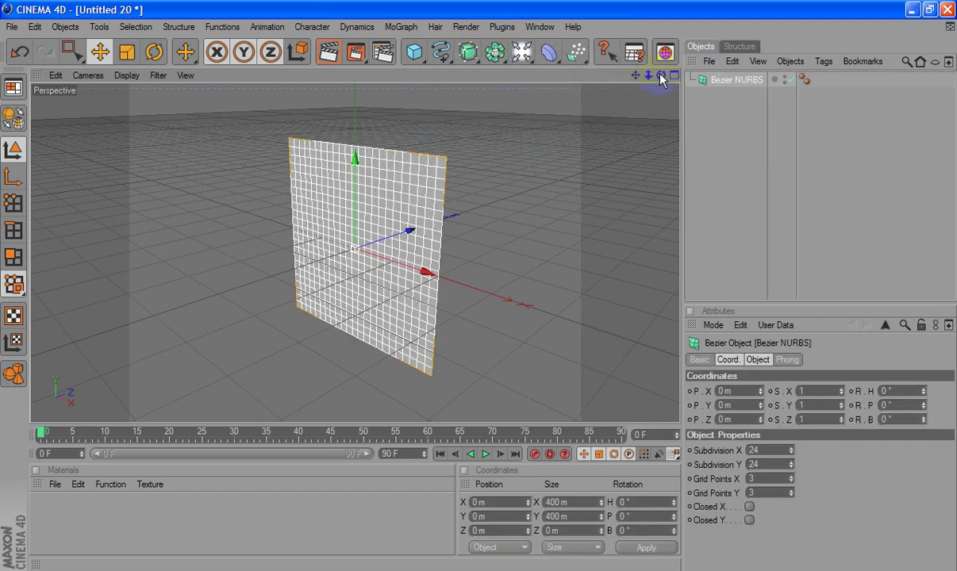
{"action": "left_click_drag", "start_coordinate": [478, 286], "coordinate": [478, 287], "text": "alt"}
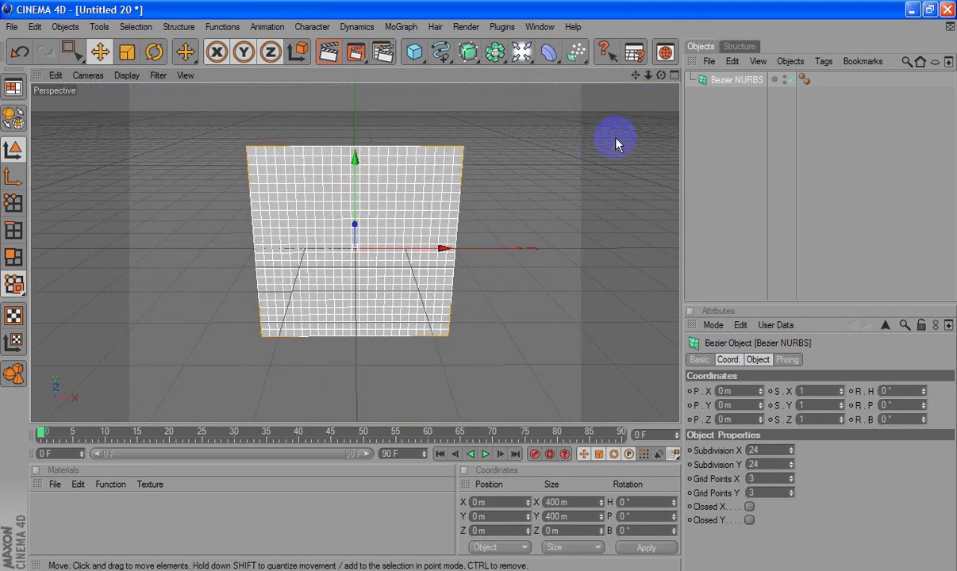
Convert the Bezier NURBS object into an editable polygon mesh with Make Editable.
{"action": "left_click", "coordinate": [713, 82]}
{"action": "right_click", "coordinate": [713, 83]}
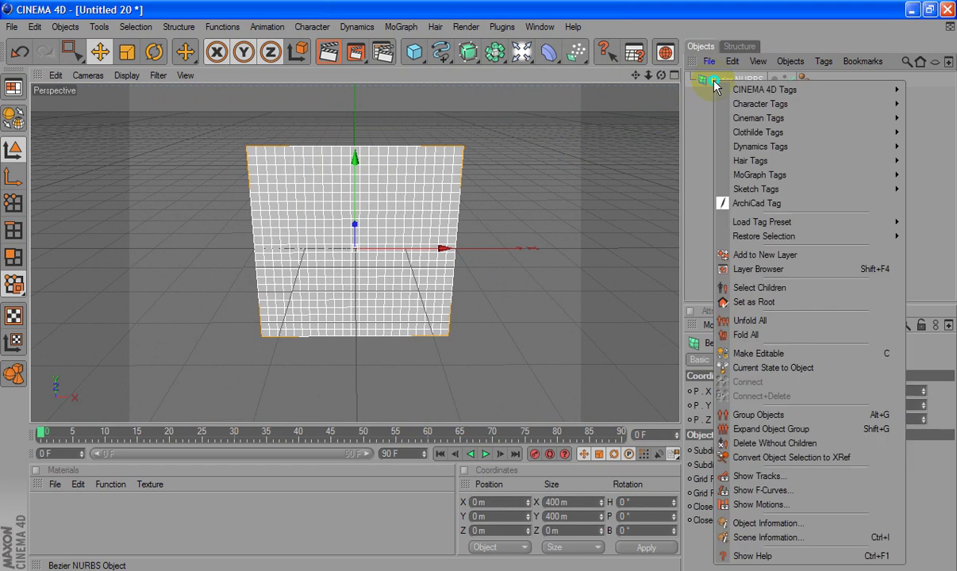
{"action": "left_click", "coordinate": [796, 358]}
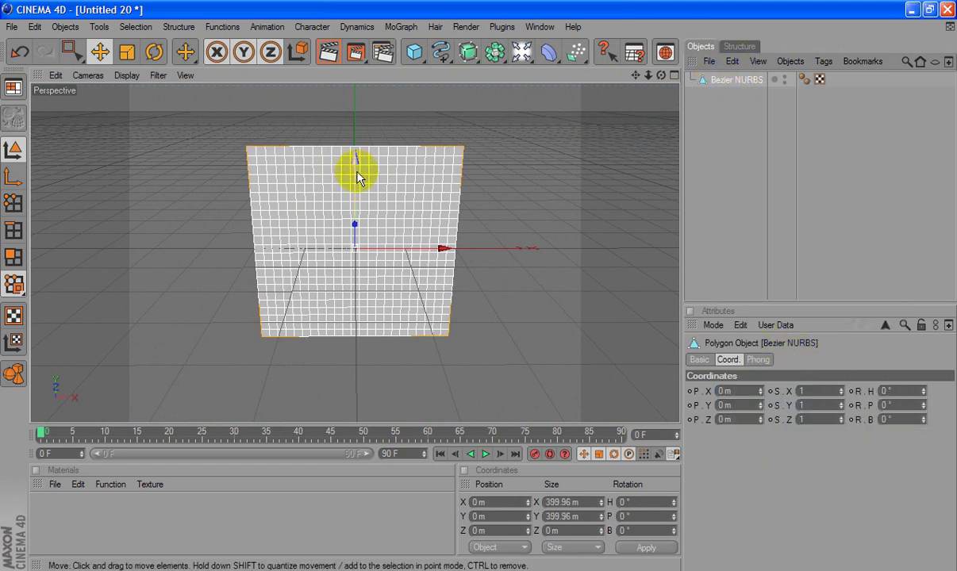
{"action": "scroll", "coordinate": [384, 218], "scroll_direction": "up", "scroll_amount": 3}
{"action": "scroll", "coordinate": [385, 221], "scroll_direction": "down", "scroll_amount": 1}
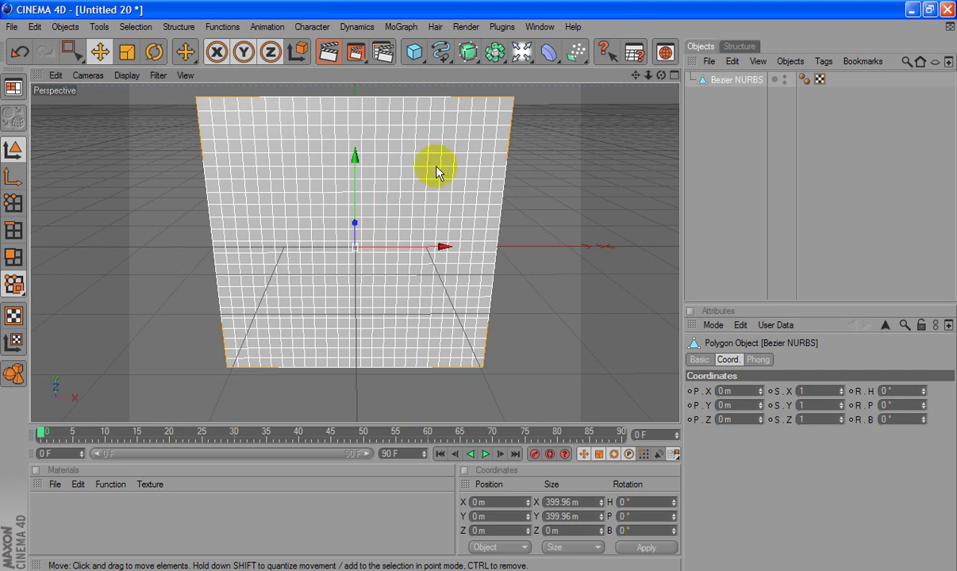
Maximize the Front view and switch to Points mode.
{"action": "left_click", "coordinate": [673, 75]}
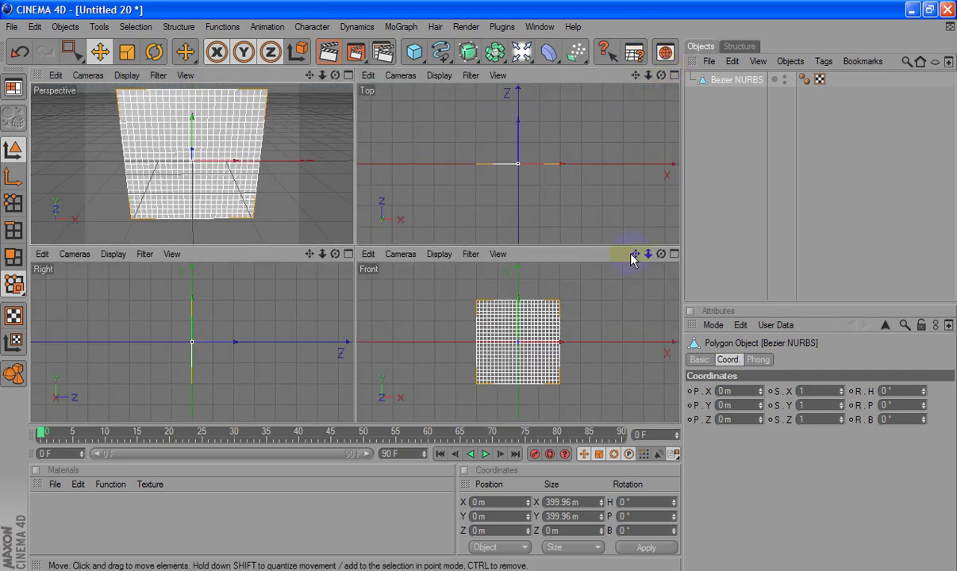
{"action": "left_click", "coordinate": [675, 255]}
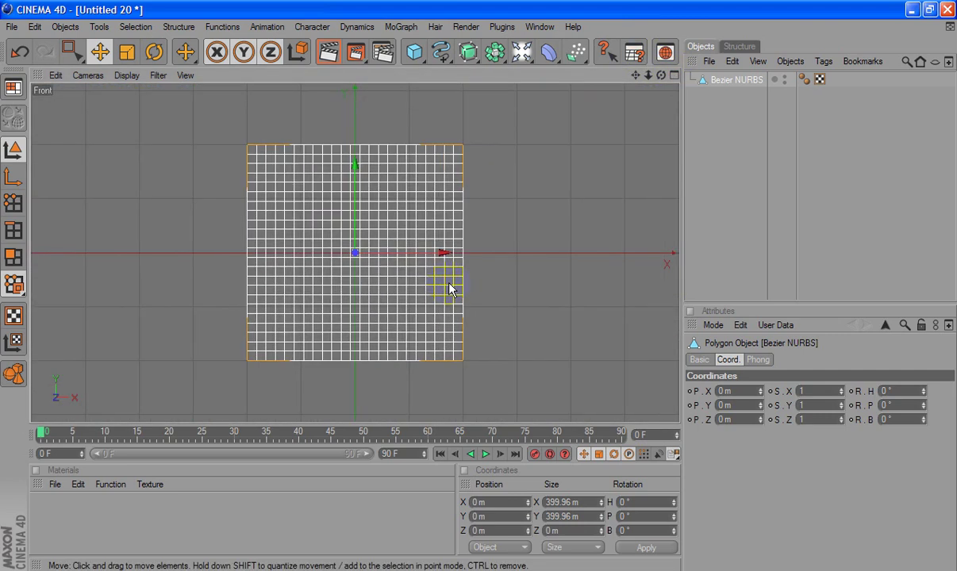
{"action": "left_click", "coordinate": [13, 203]}
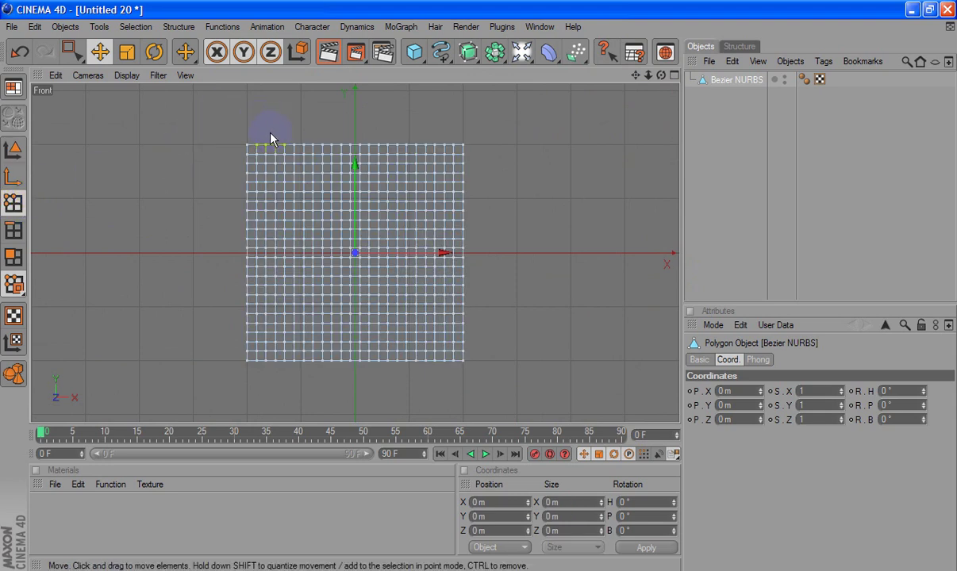
Box-select five alternating vertical bands of points across the grid in the Front view.
{"action": "left_click_drag", "start_coordinate": [478, 284], "coordinate": [302, 373]}
{"action": "key", "text": "0"}
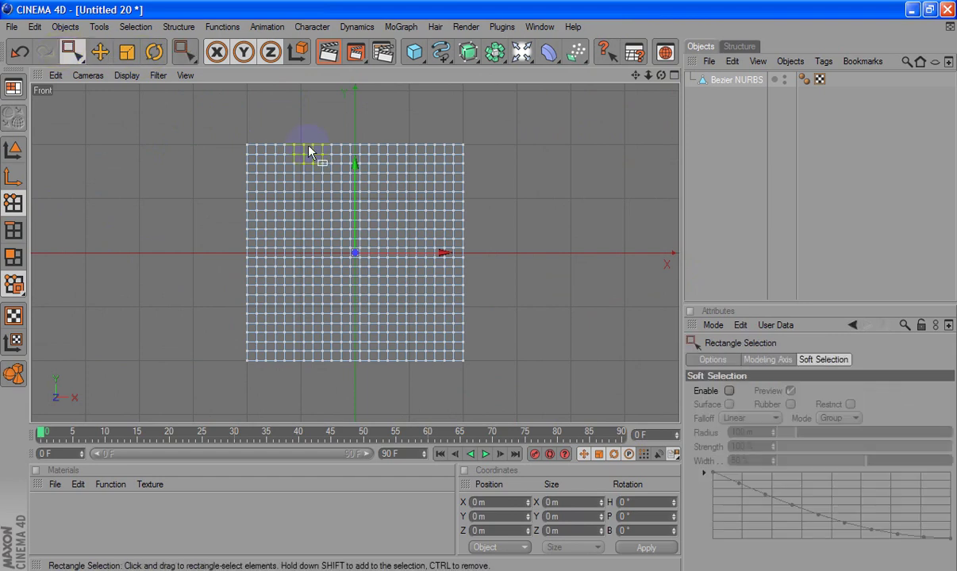
{"action": "left_click_drag", "start_coordinate": [273, 133], "coordinate": [295, 397]}
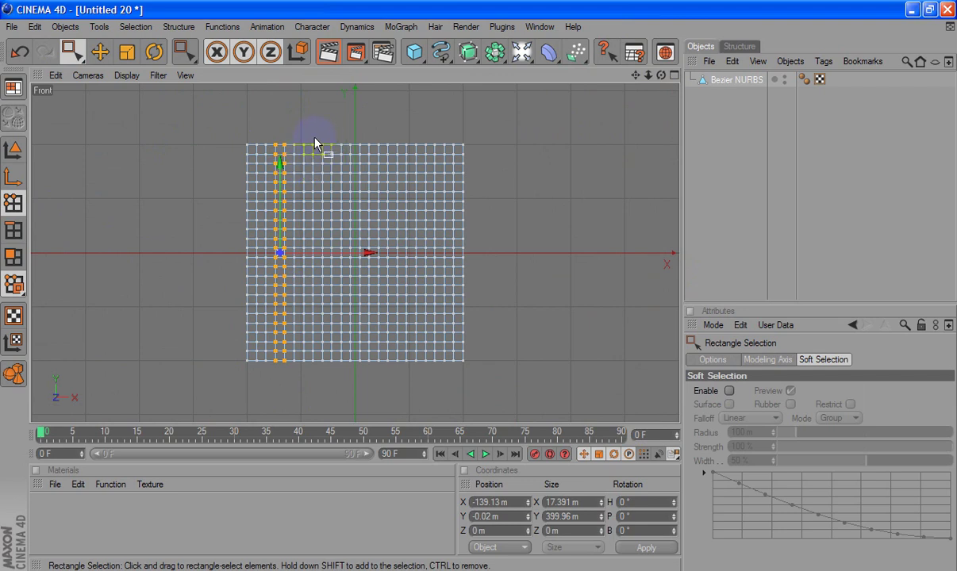
{"action": "left_click_drag", "start_coordinate": [310, 137], "coordinate": [330, 375]}
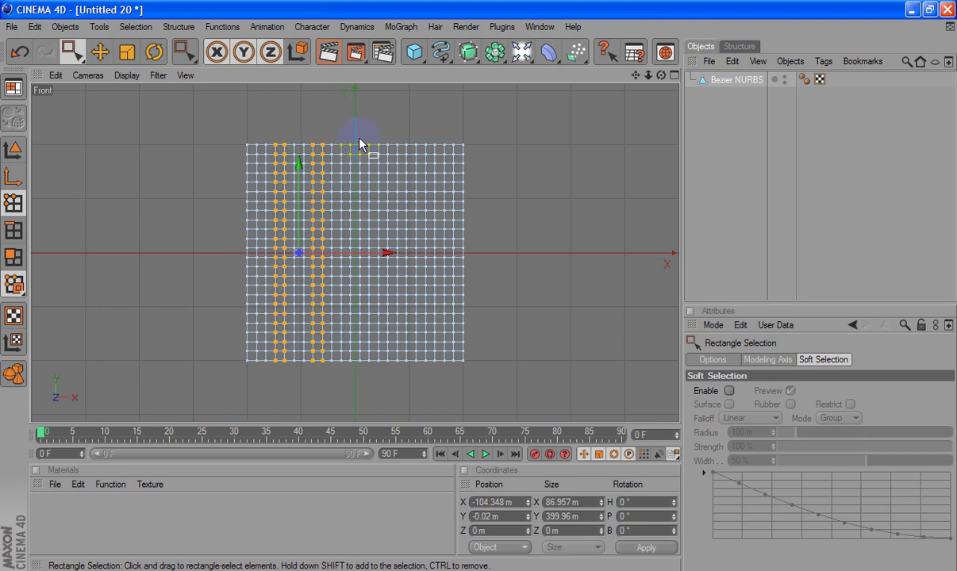
{"action": "left_click_drag", "start_coordinate": [346, 133], "coordinate": [363, 368], "text": "shift"}
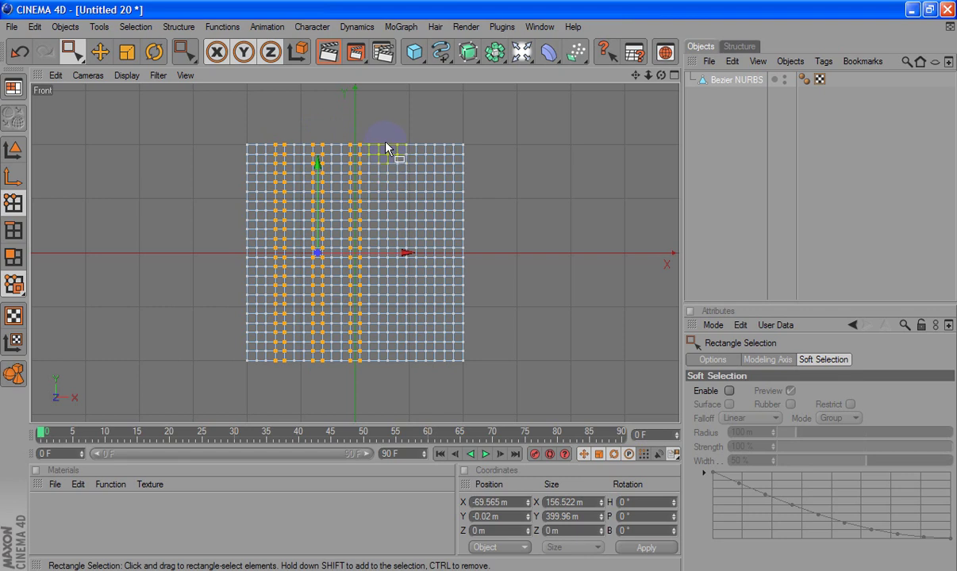
{"action": "left_click_drag", "start_coordinate": [393, 141], "coordinate": [401, 391], "text": "shift"}
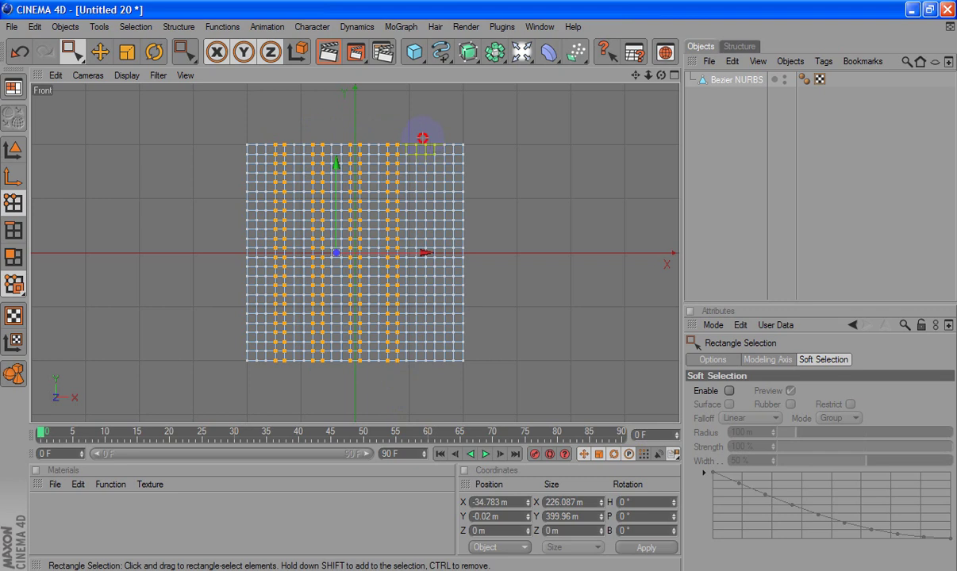
{"action": "left_click_drag", "start_coordinate": [442, 146], "coordinate": [450, 394], "text": "shift"}
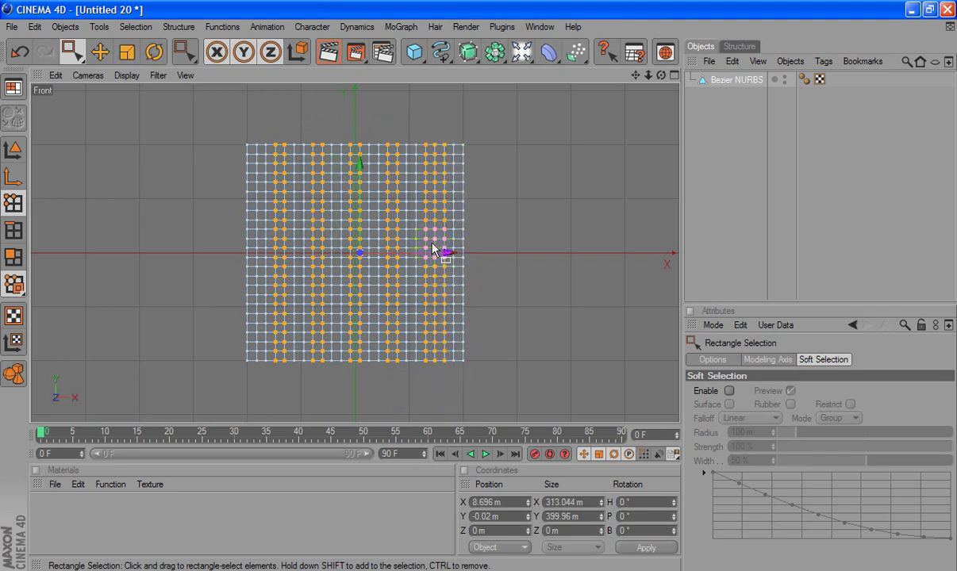
In the Perspective view, push the selected point columns about 29 m along Z into pleats, then return to Model mode.
{"action": "left_click", "coordinate": [675, 75]}
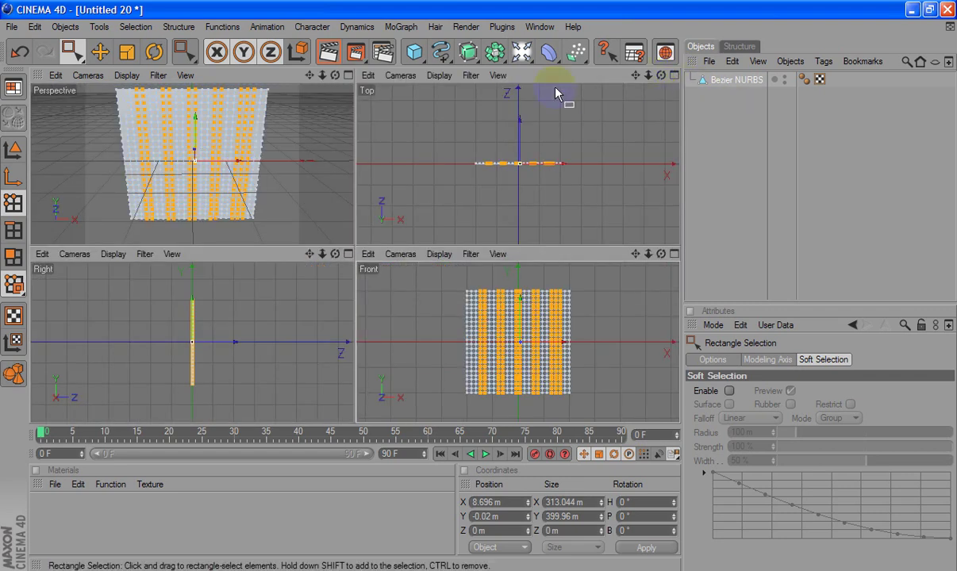
{"action": "left_click", "coordinate": [347, 76]}
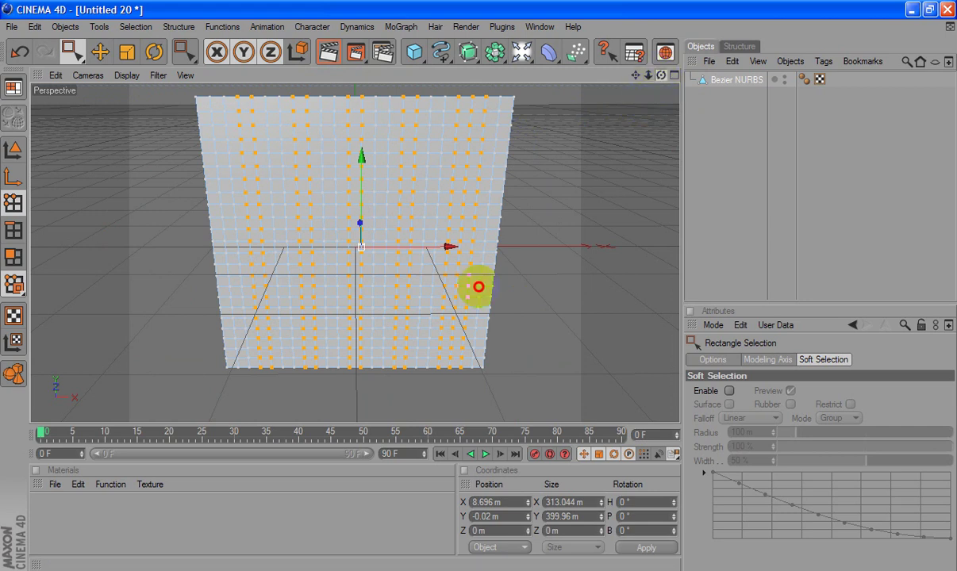
{"action": "left_click_drag", "start_coordinate": [474, 284], "coordinate": [473, 284], "text": "alt"}
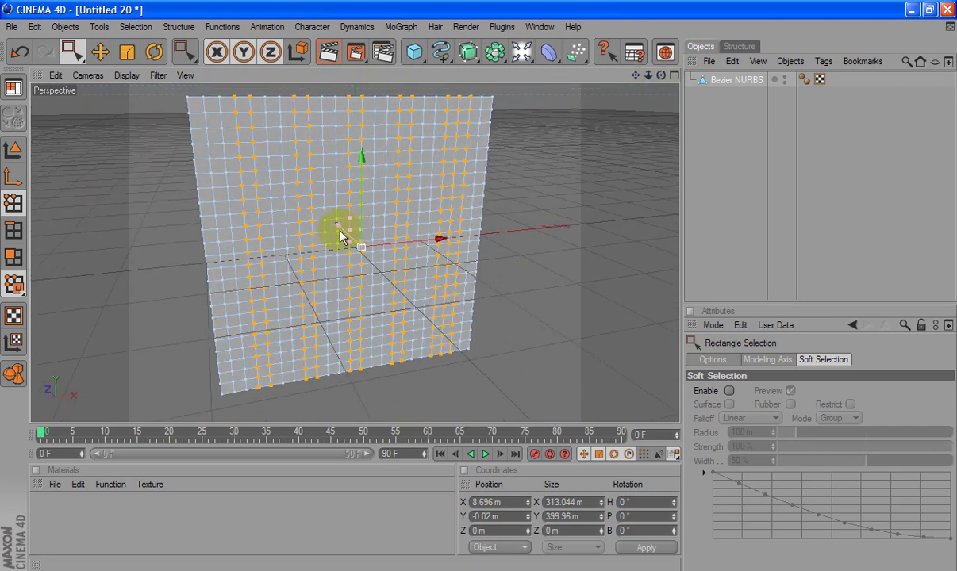
{"action": "left_click_drag", "start_coordinate": [337, 225], "coordinate": [479, 286]}
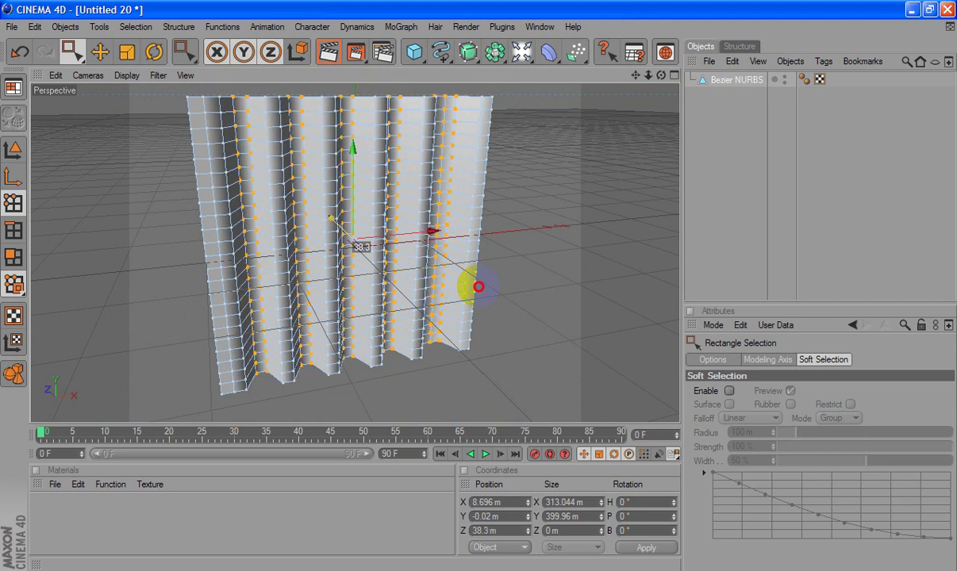
{"action": "left_click_drag", "start_coordinate": [479, 287], "coordinate": [342, 233]}
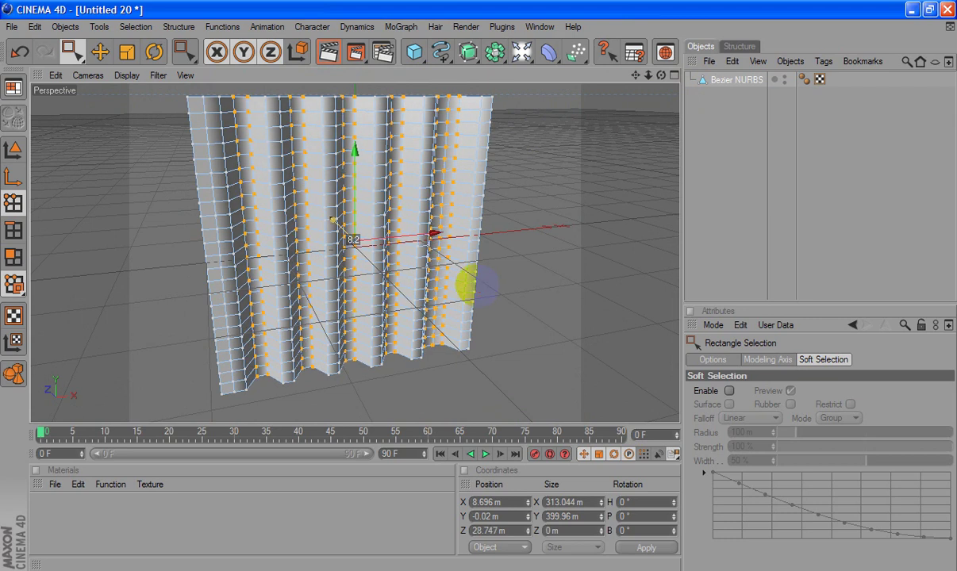
{"action": "left_click_drag", "start_coordinate": [342, 233], "coordinate": [469, 283]}
{"action": "left_click_drag", "start_coordinate": [663, 82], "coordinate": [478, 287]}
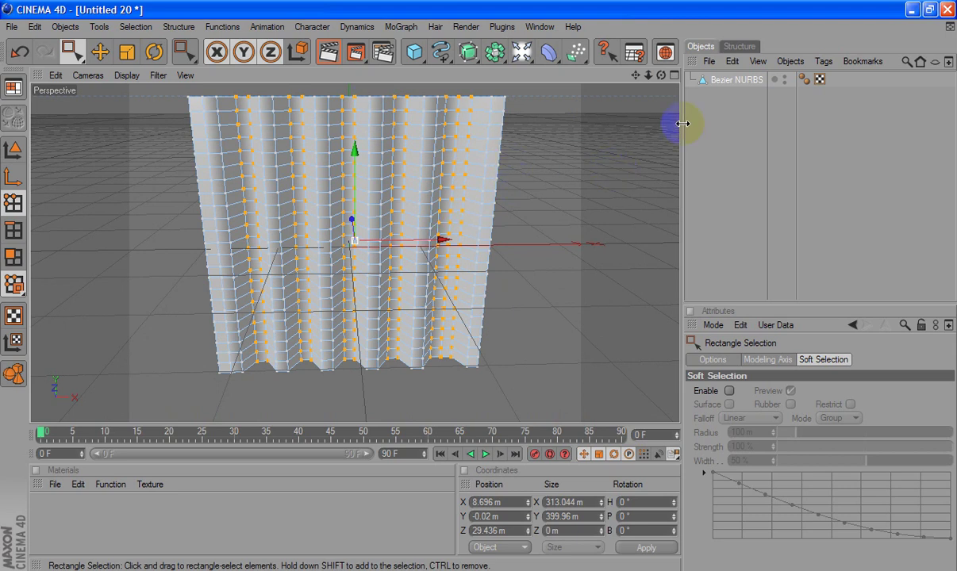
{"action": "left_click", "coordinate": [14, 177]}
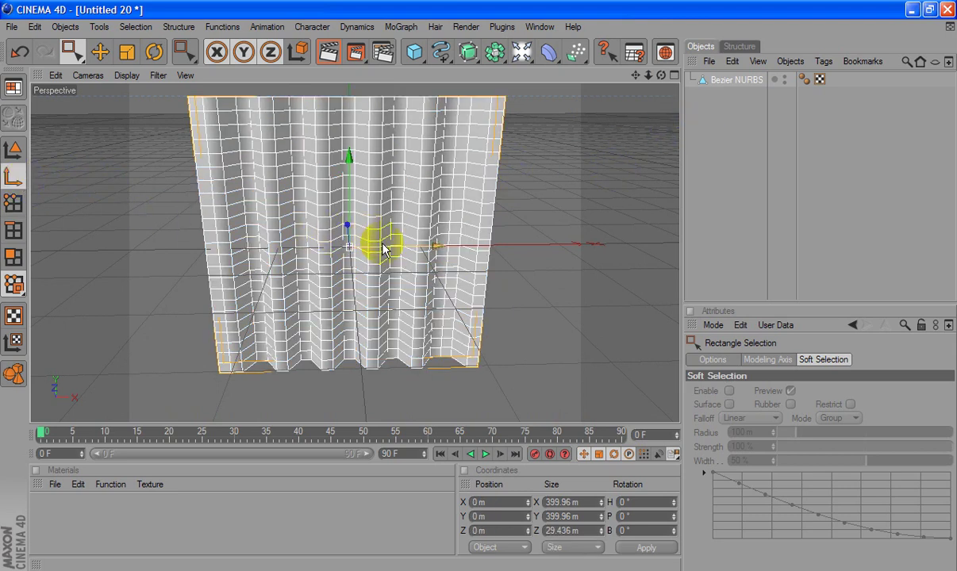
Move the curtain's axis to its left edge and key its X scale down to 0.2 at frame 90.
{"action": "left_click", "coordinate": [478, 287]}
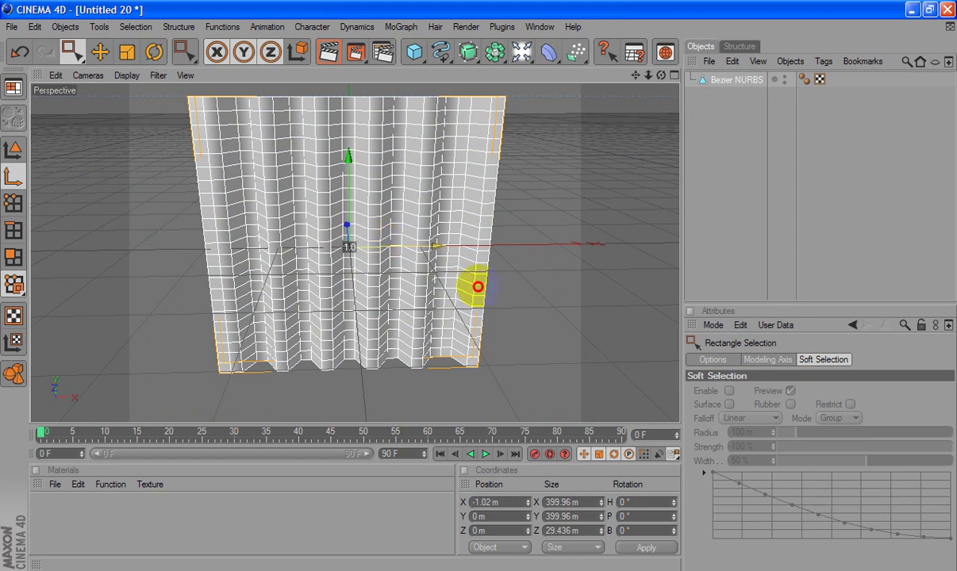
{"action": "left_click_drag", "start_coordinate": [479, 287], "coordinate": [478, 287]}
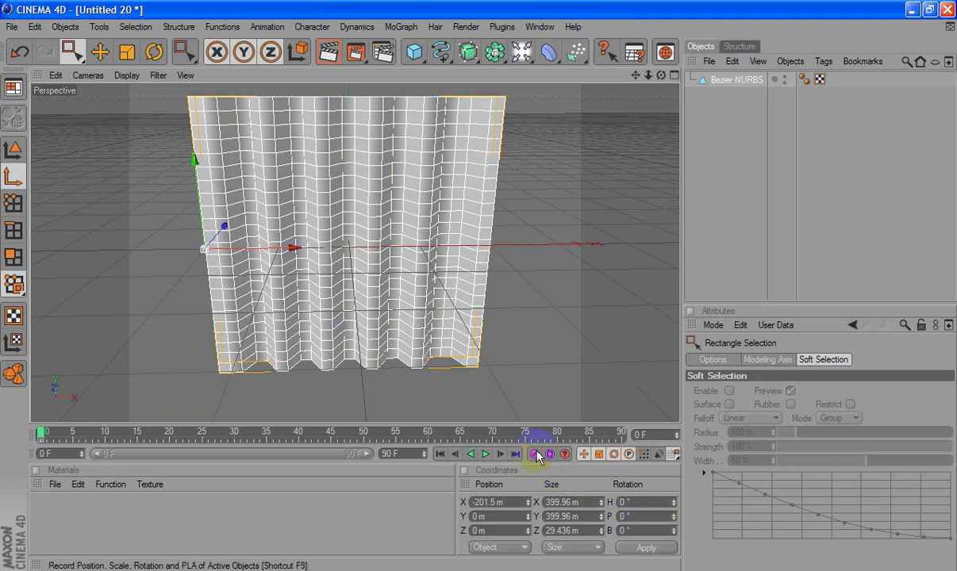
{"action": "left_click", "coordinate": [662, 434]}
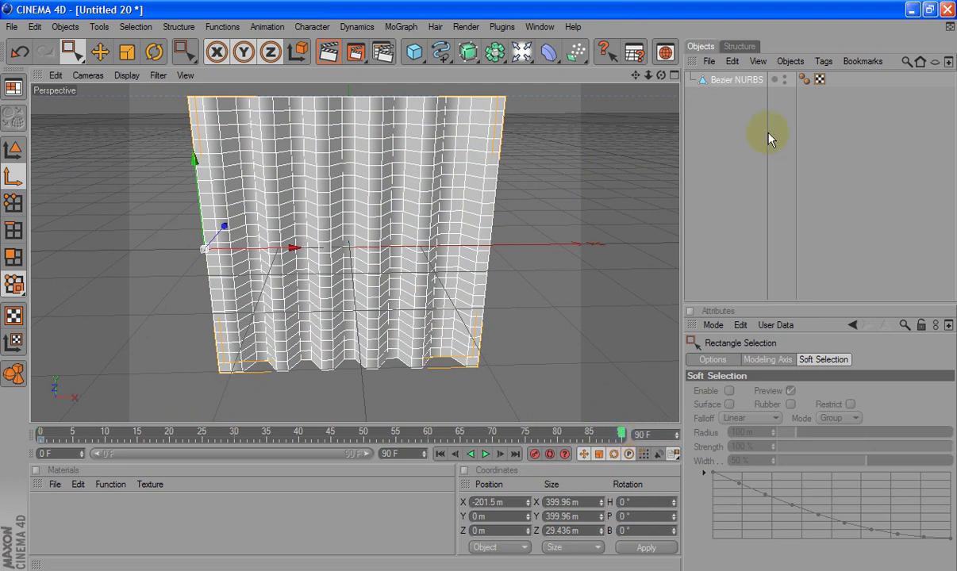
{"action": "left_click", "coordinate": [739, 80]}
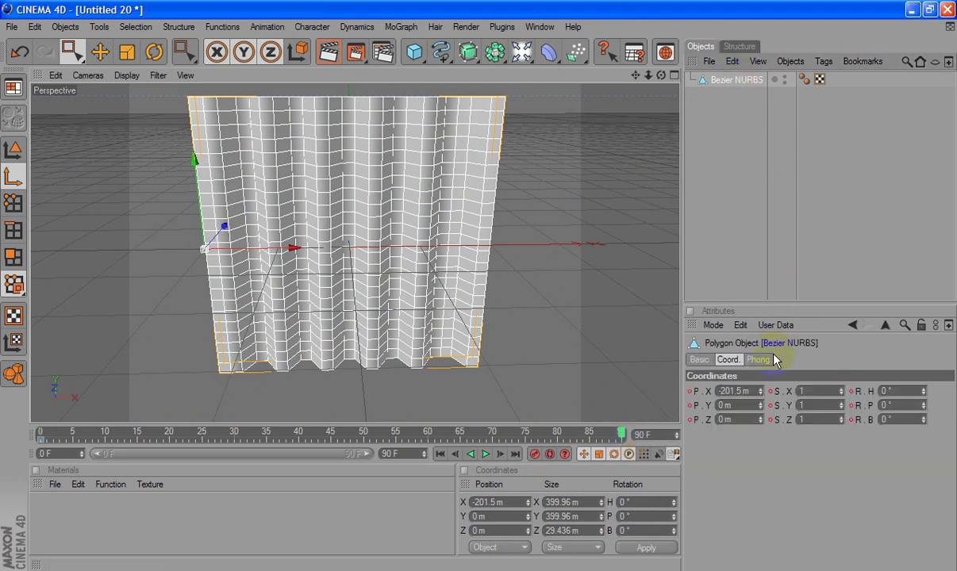
{"action": "left_click", "coordinate": [811, 389]}
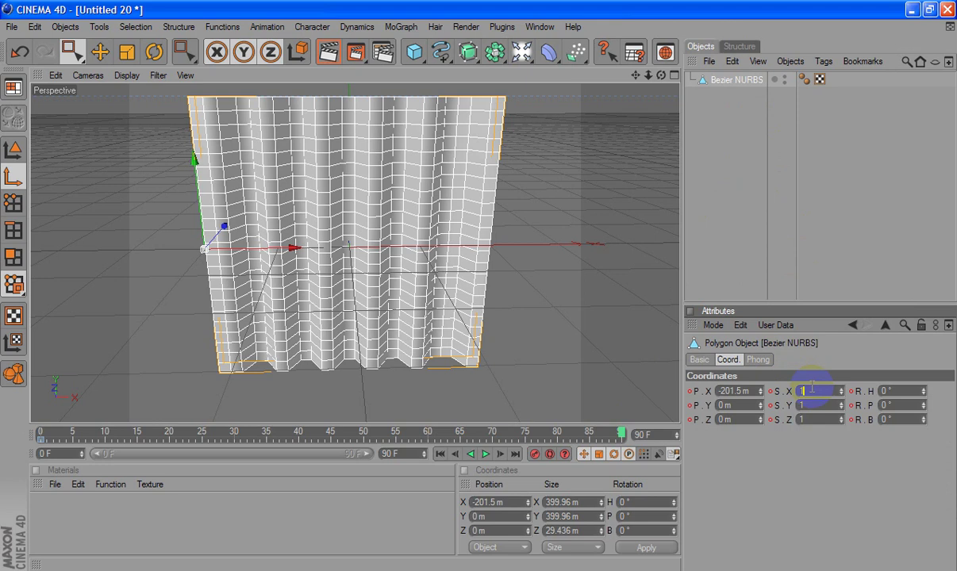
{"action": "type", "text": "0.97"}
{"action": "left_click_drag", "start_coordinate": [811, 389], "coordinate": [810, 389]}
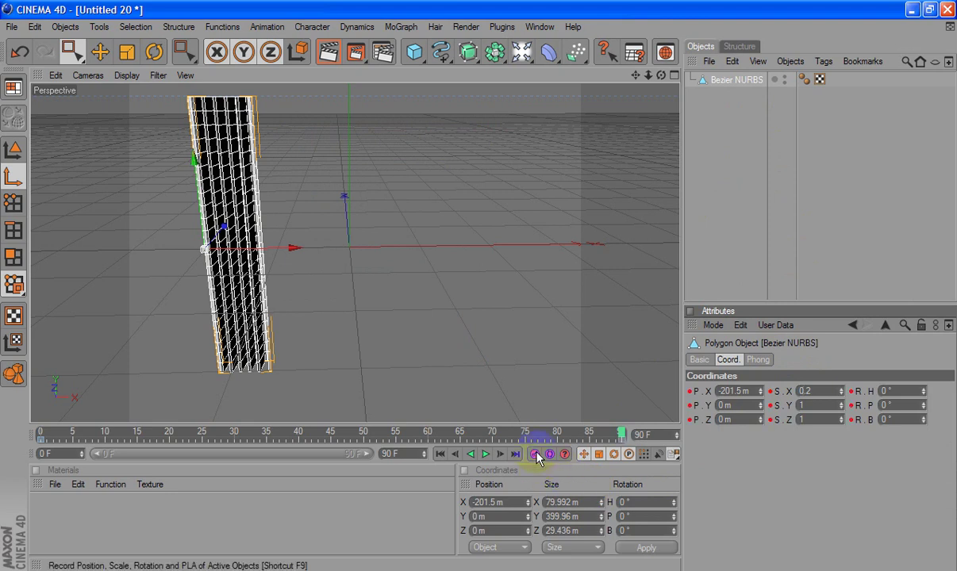
Play the closing animation, stop partway, rewind to frame 0, and reselect the curtain.
{"action": "left_click", "coordinate": [486, 454]}
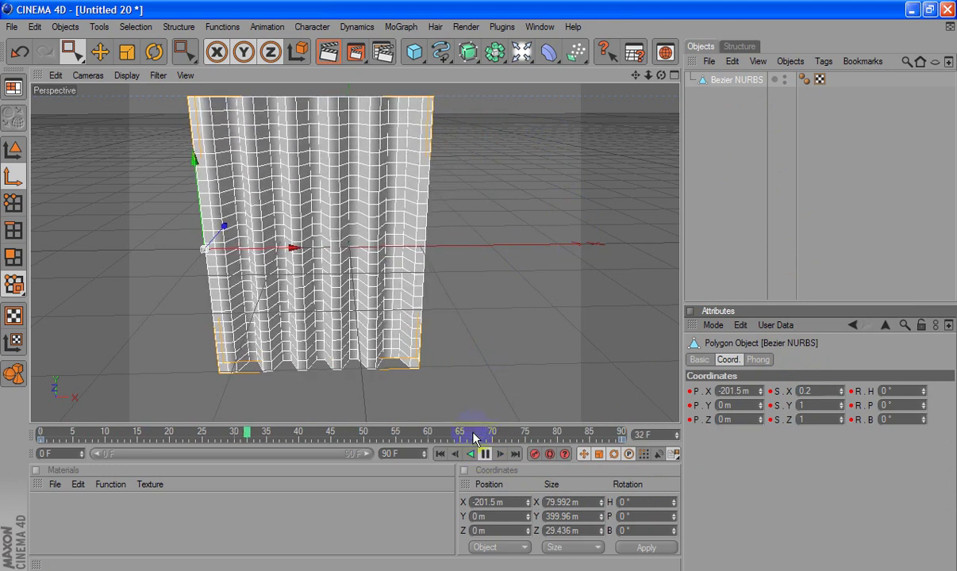
{"action": "left_click", "coordinate": [484, 455]}
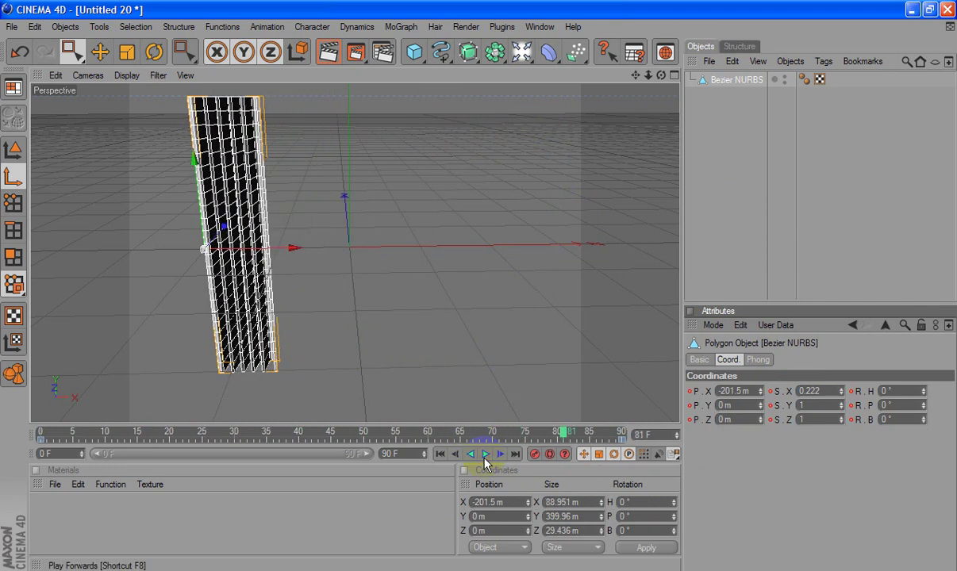
{"action": "left_click", "coordinate": [439, 454]}
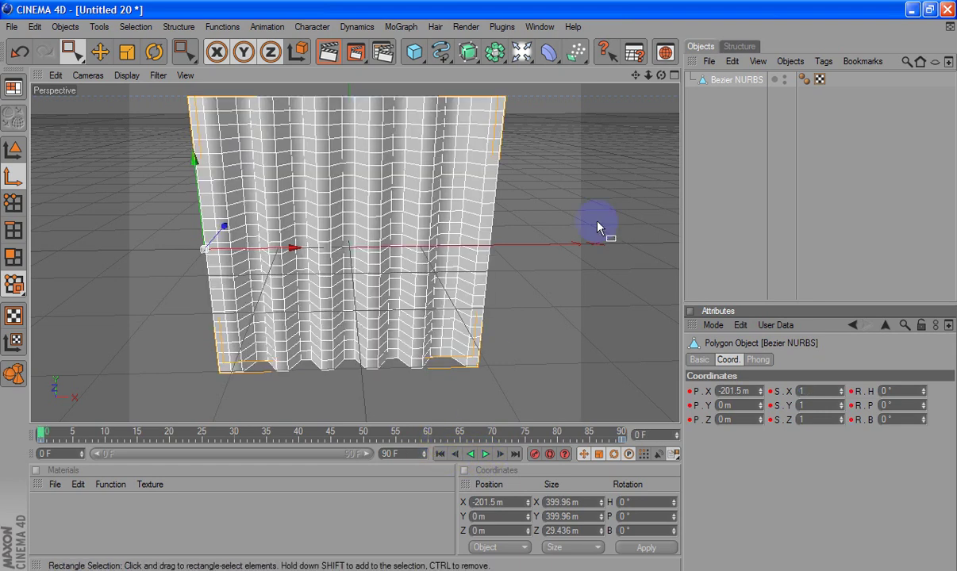
{"action": "left_click", "coordinate": [726, 81]}
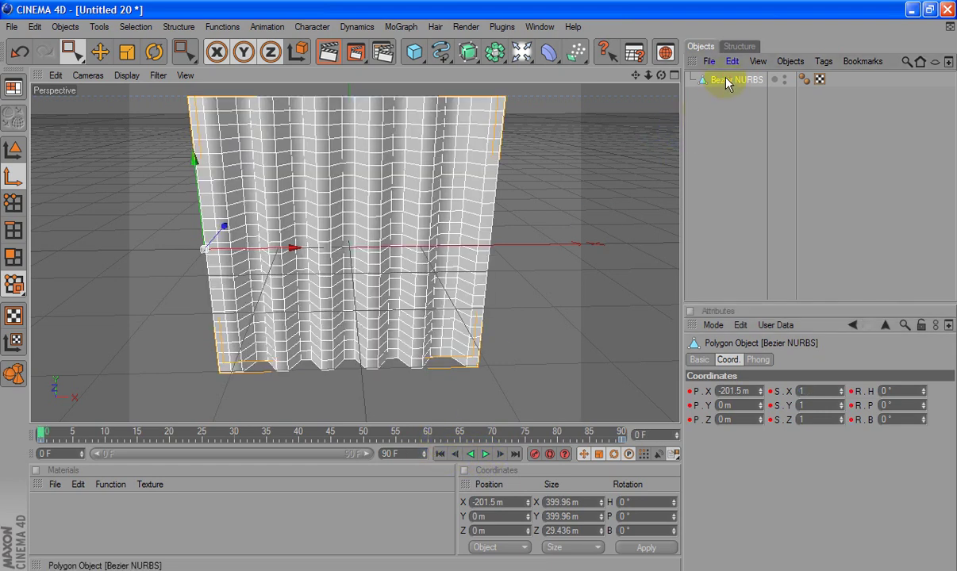
Duplicate the curtain and slide the original right along X to 588.38 m.
{"action": "key", "text": "ctrl+c"}
{"action": "key", "text": "ctrl+v"}
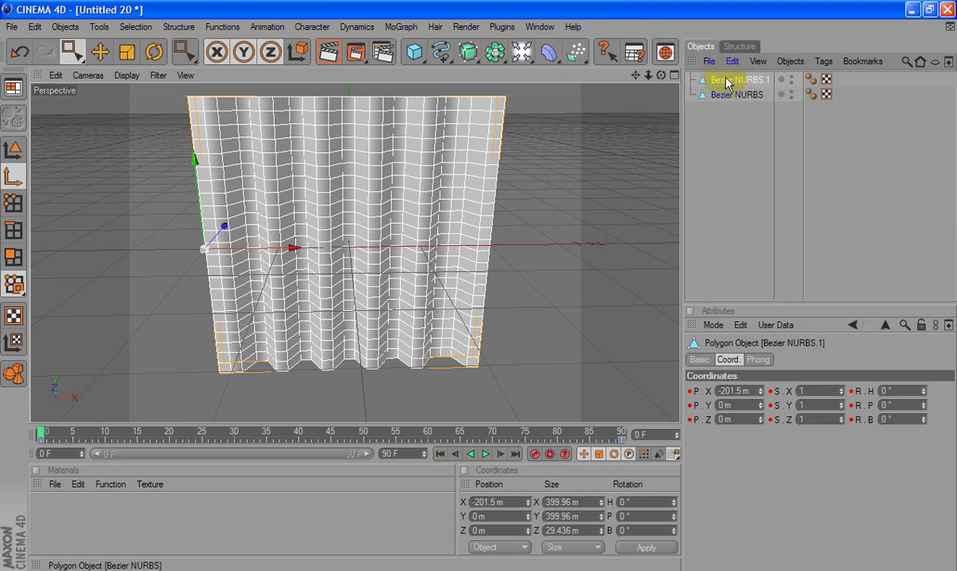
{"action": "scroll", "coordinate": [611, 154], "scroll_direction": "down", "scroll_amount": 3}
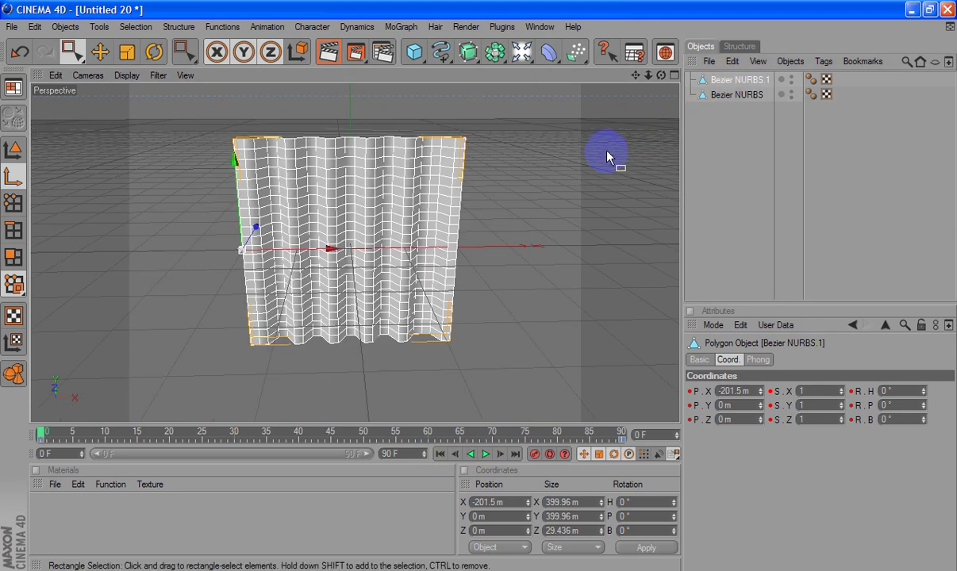
{"action": "left_click", "coordinate": [722, 96]}
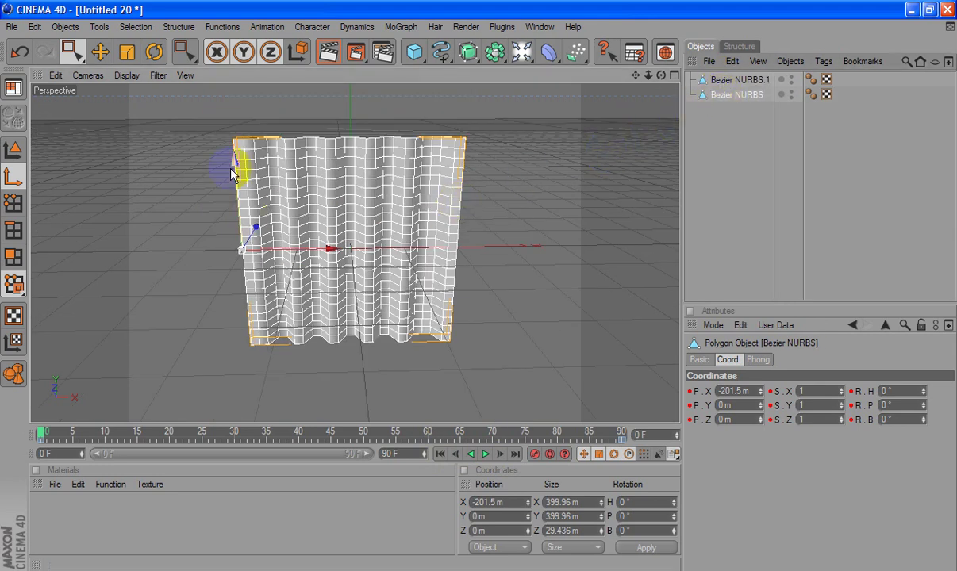
{"action": "left_click", "coordinate": [13, 150]}
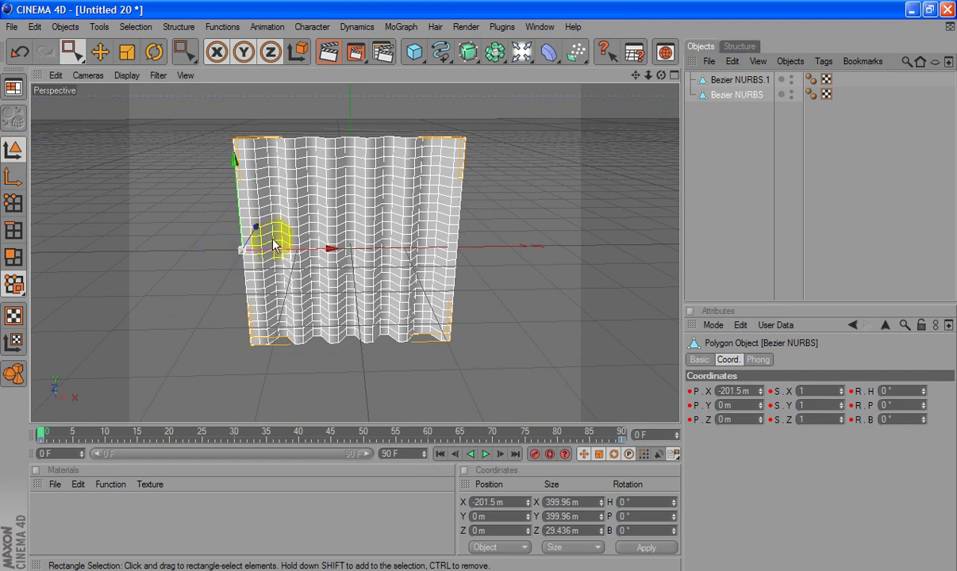
{"action": "left_click_drag", "start_coordinate": [288, 250], "coordinate": [476, 287]}
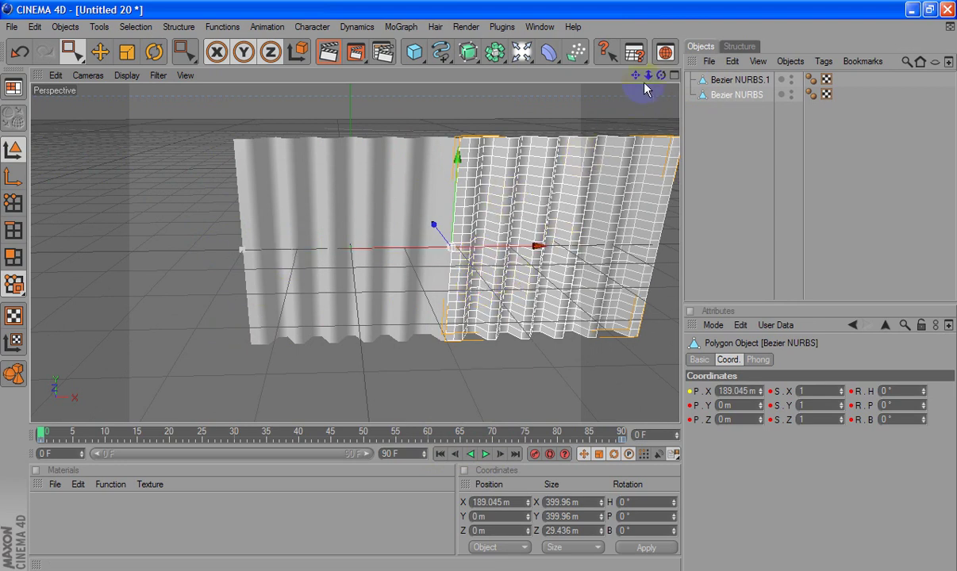
Move the right curtain's object axis to its right edge.
{"action": "left_click", "coordinate": [479, 286]}
{"action": "mouse_move", "coordinate": [479, 286]}
{"action": "left_mouse_down", "text": "alt"}
{"action": "mouse_move", "coordinate": [473, 280]}
{"action": "mouse_move", "coordinate": [479, 344]}
{"action": "mouse_move", "coordinate": [590, 136]}
{"action": "left_mouse_up", "text": "alt"}
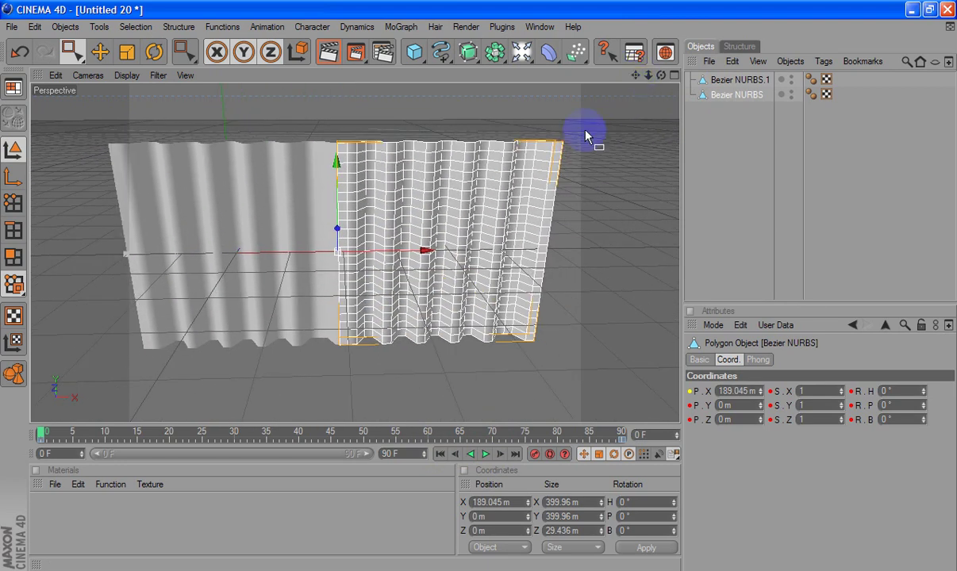
{"action": "left_click", "coordinate": [13, 176]}
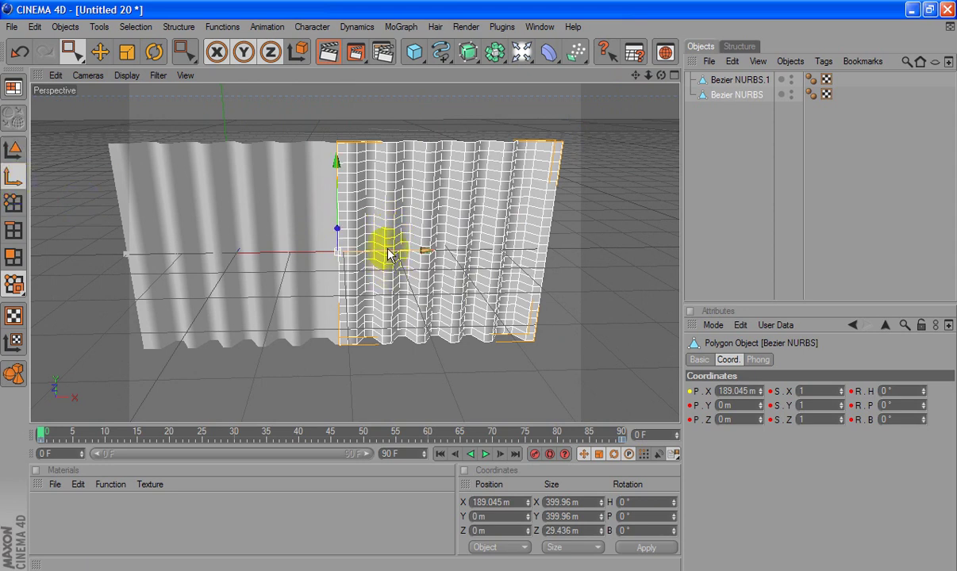
{"action": "left_click_drag", "start_coordinate": [389, 254], "coordinate": [478, 286]}
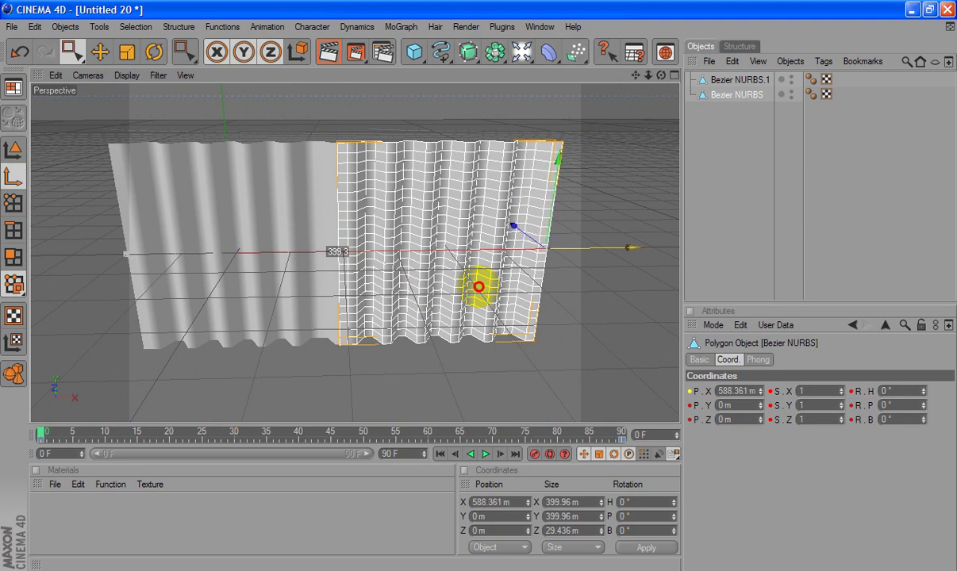
Record a key for the right curtain and drag its motion path's start key to its right edge.
{"action": "left_click", "coordinate": [533, 453]}
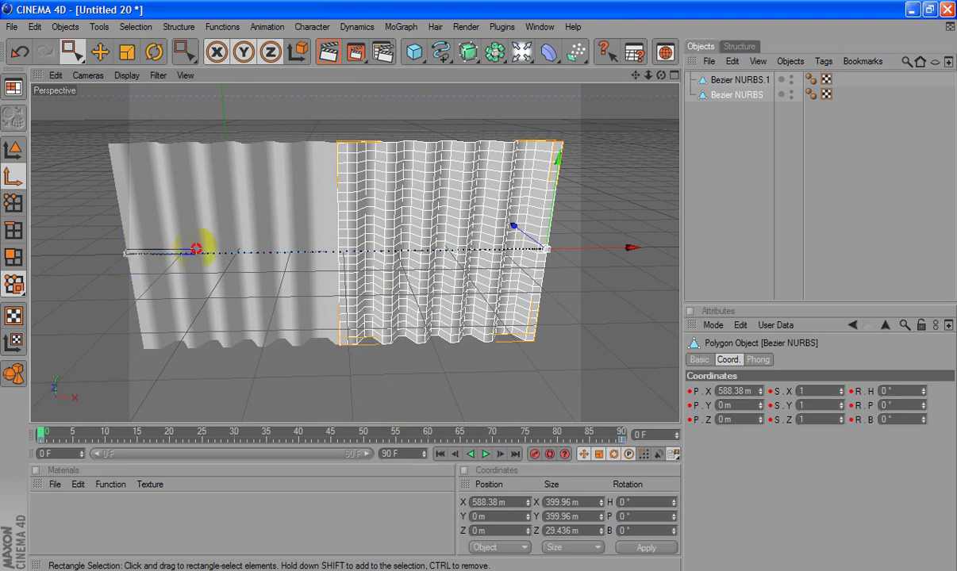
{"action": "left_click", "coordinate": [278, 254]}
{"action": "left_click", "coordinate": [382, 238]}
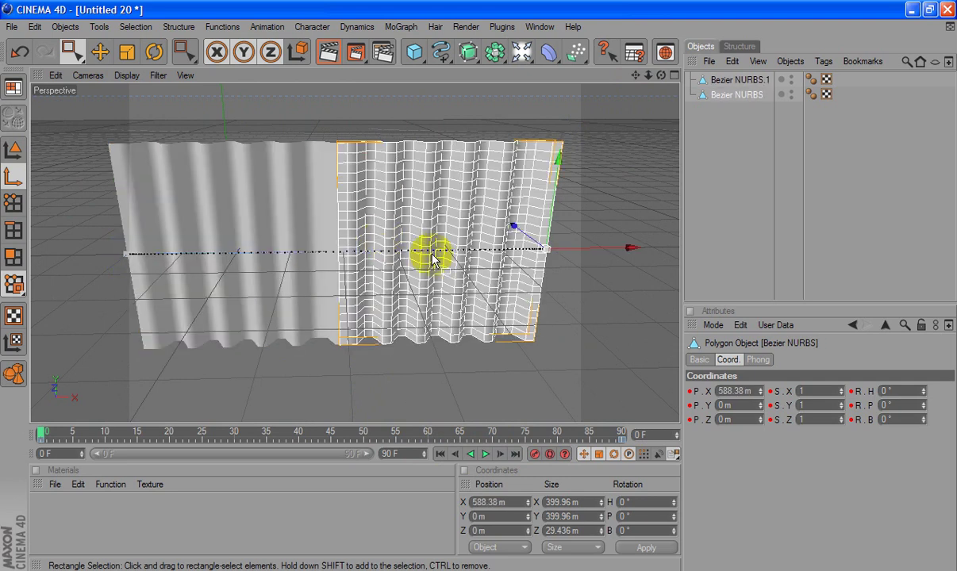
{"action": "left_click", "coordinate": [100, 51]}
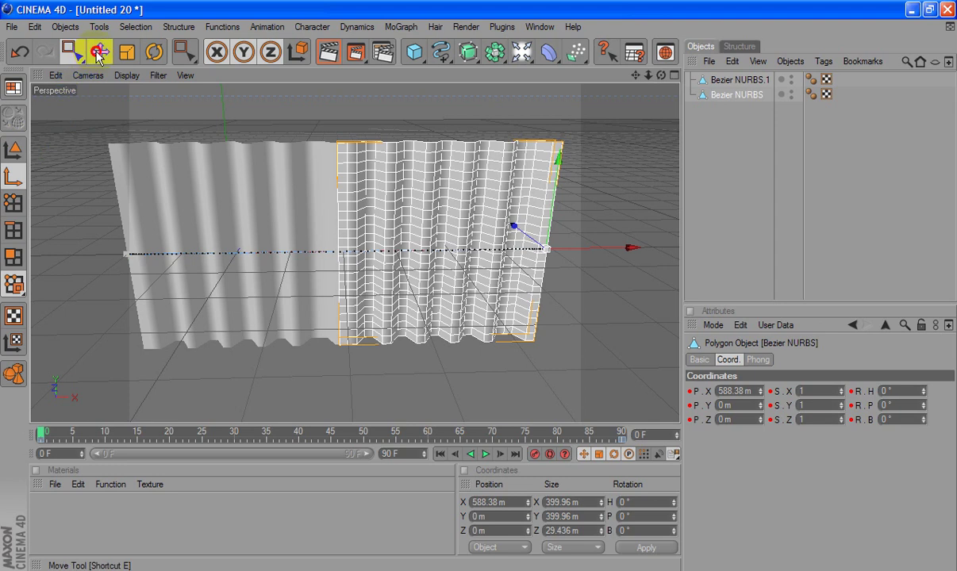
{"action": "left_click", "coordinate": [127, 254]}
{"action": "left_click_drag", "start_coordinate": [479, 286], "coordinate": [480, 286]}
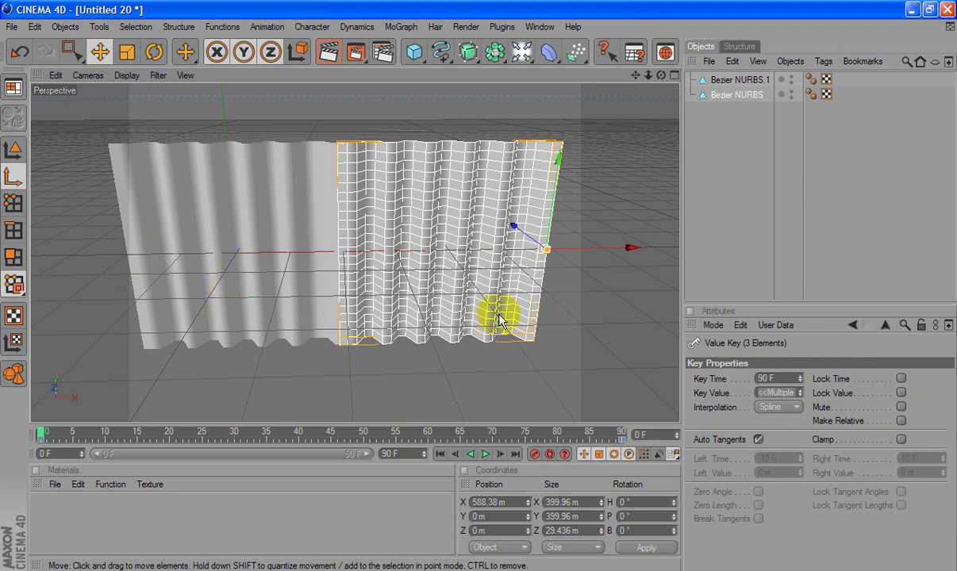
{"action": "scroll", "coordinate": [532, 272], "scroll_direction": "up", "scroll_amount": 2}
Pan, zoom and orbit the view to frame both curtain panels.
{"action": "scroll", "coordinate": [546, 271], "scroll_direction": "up", "scroll_amount": 2}
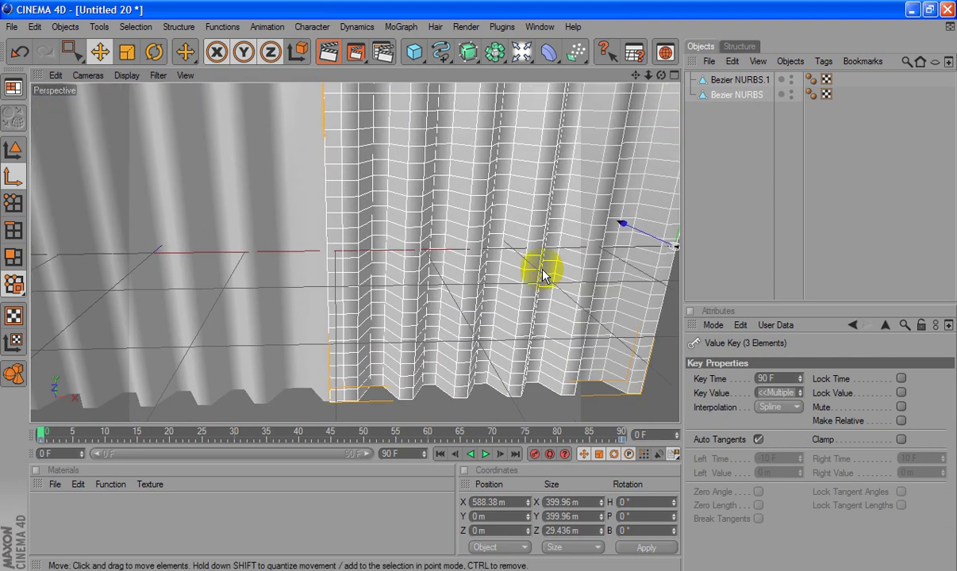
{"action": "scroll", "coordinate": [544, 274], "scroll_direction": "down", "scroll_amount": 1}
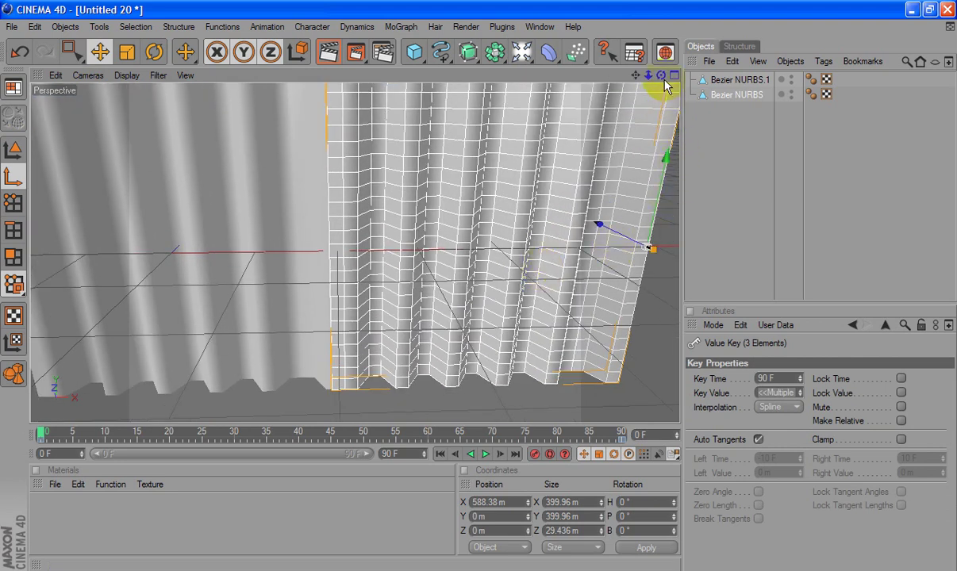
{"action": "left_click_drag", "start_coordinate": [635, 76], "coordinate": [468, 284]}
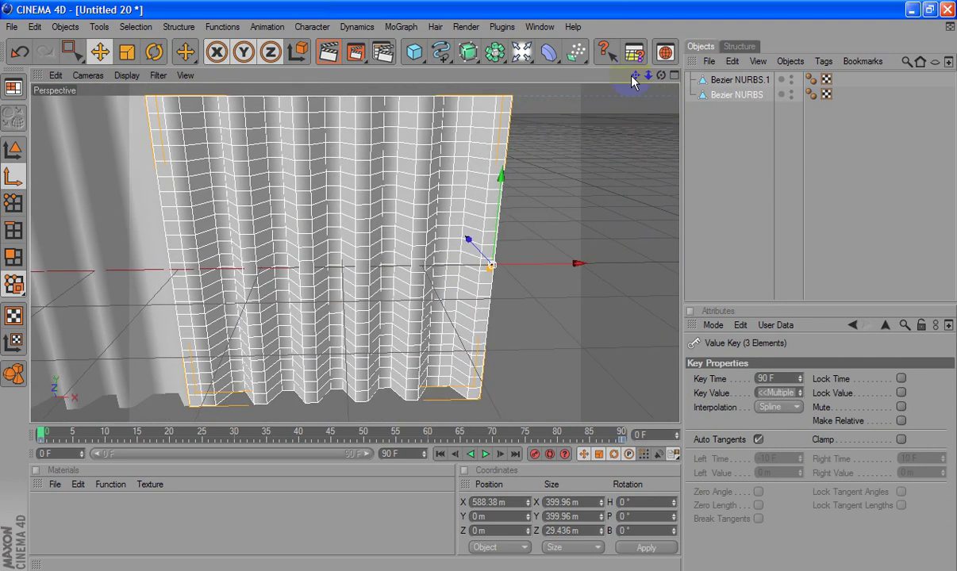
{"action": "scroll", "coordinate": [498, 266], "scroll_direction": "up", "scroll_amount": 2}
{"action": "scroll", "coordinate": [499, 266], "scroll_direction": "up", "scroll_amount": 2}
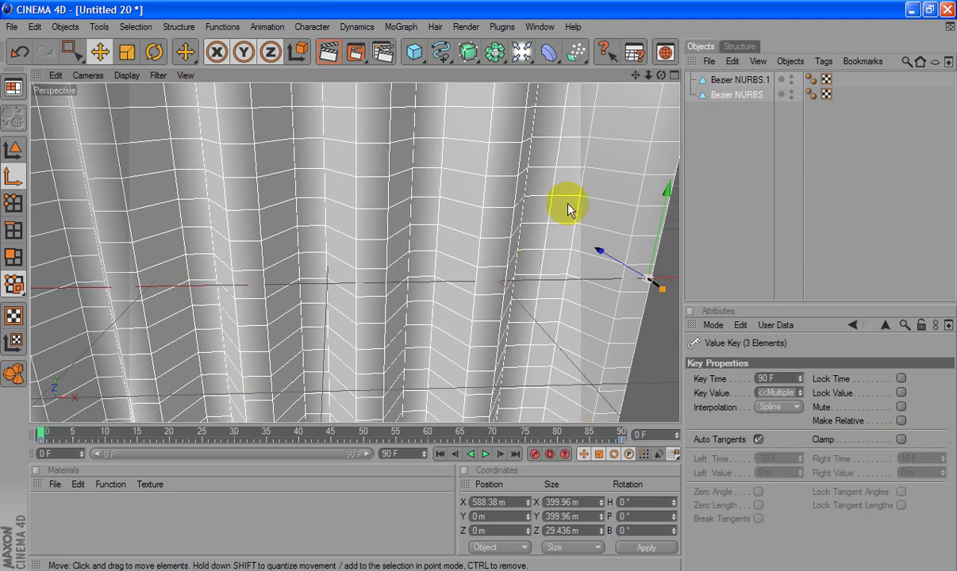
{"action": "left_click_drag", "start_coordinate": [635, 76], "coordinate": [478, 284]}
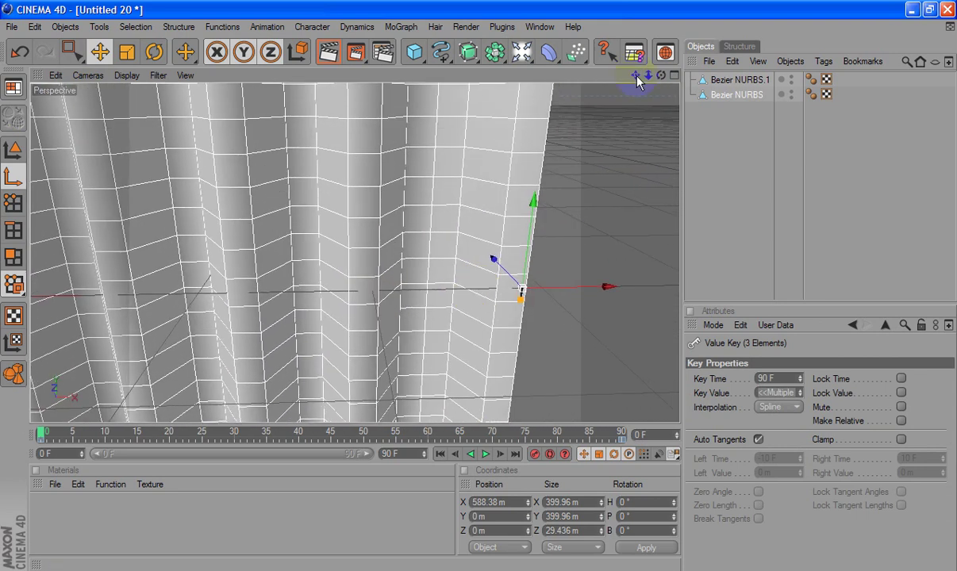
{"action": "left_click", "coordinate": [478, 287]}
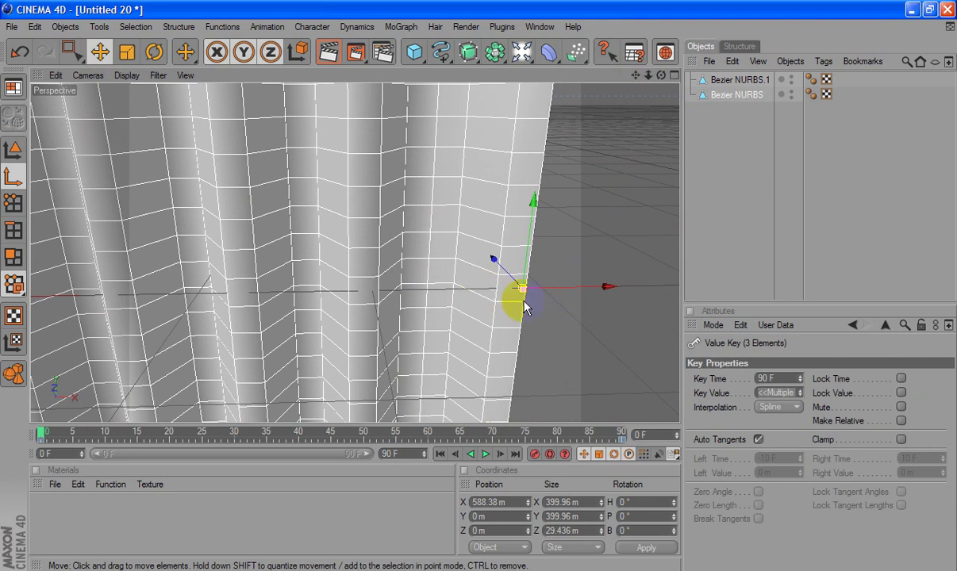
{"action": "scroll", "coordinate": [294, 192], "scroll_direction": "down", "scroll_amount": 2}
{"action": "scroll", "coordinate": [294, 192], "scroll_direction": "down", "scroll_amount": 2}
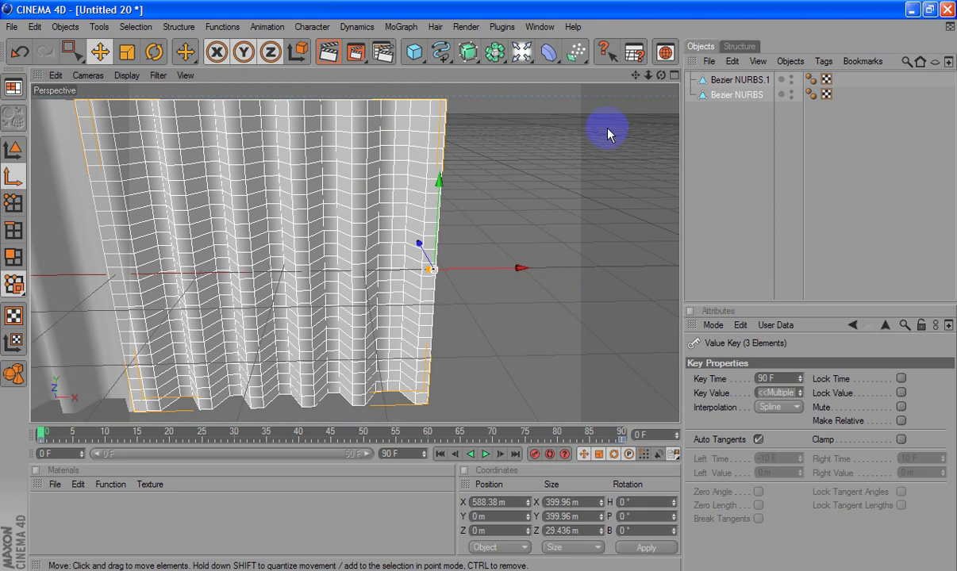
{"action": "middle_click_drag", "start_coordinate": [478, 284], "coordinate": [530, 115], "text": "alt"}
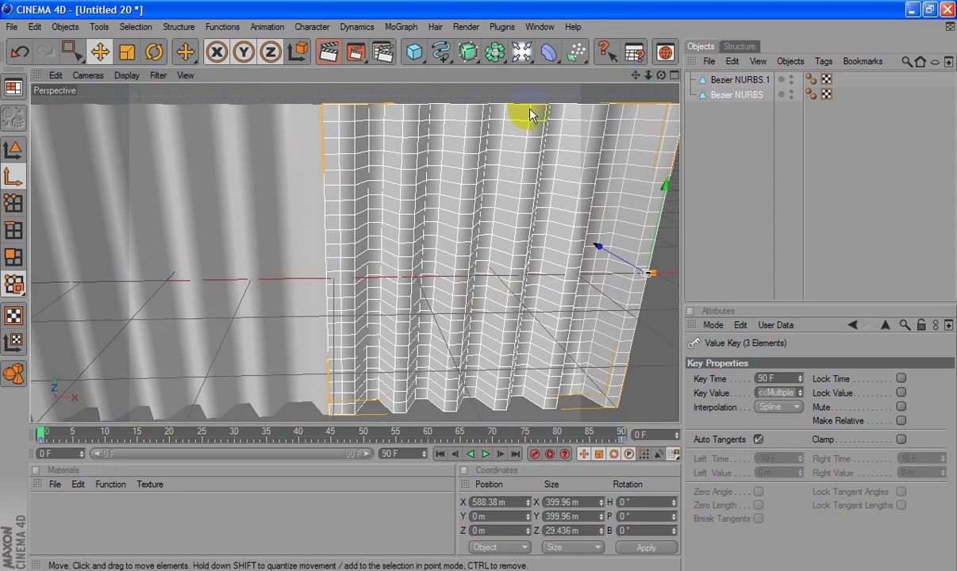
{"action": "left_click_drag", "start_coordinate": [530, 115], "coordinate": [384, 150], "text": "alt"}
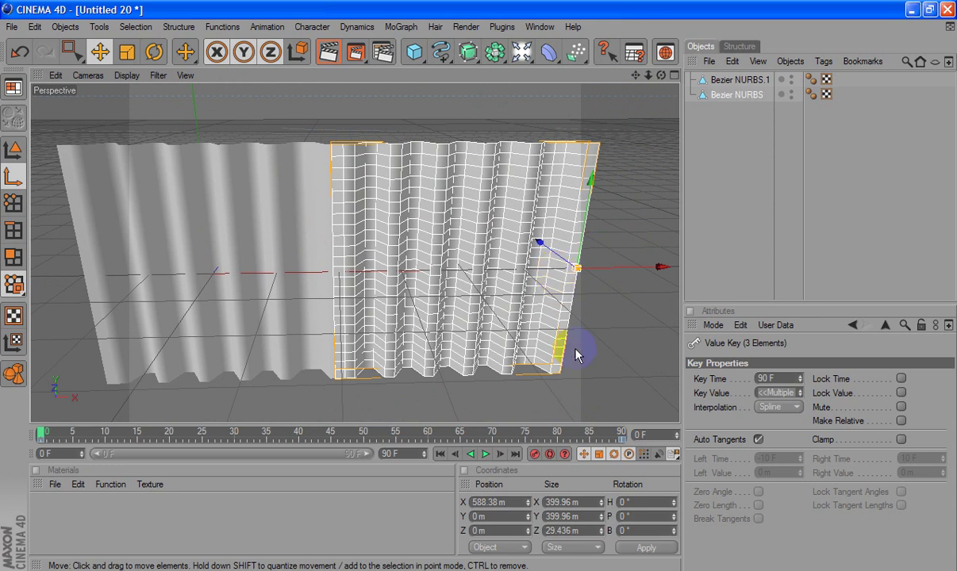
Jump near the animation's end, stop playback, and rewind to frame 0.
{"action": "left_click", "coordinate": [622, 436]}
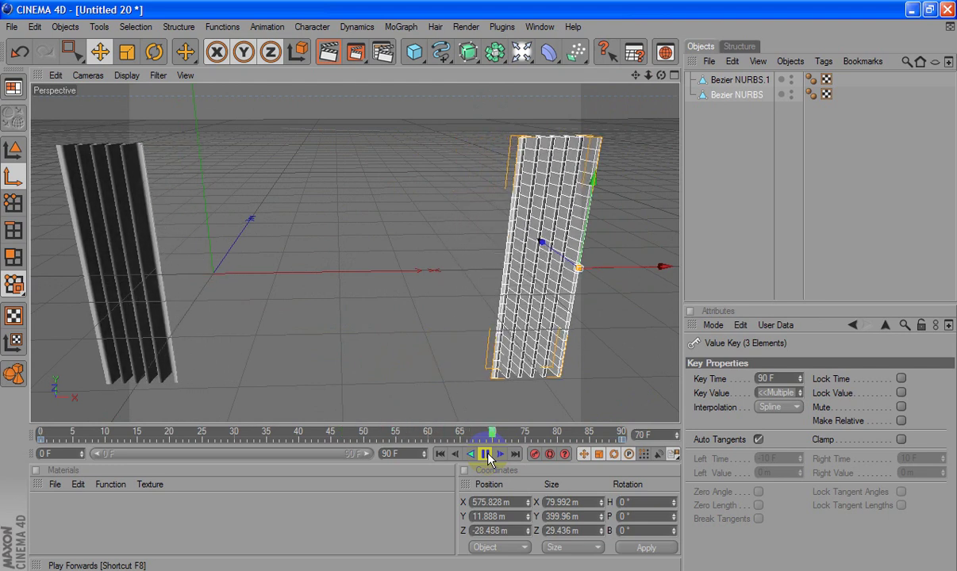
{"action": "left_click", "coordinate": [486, 454]}
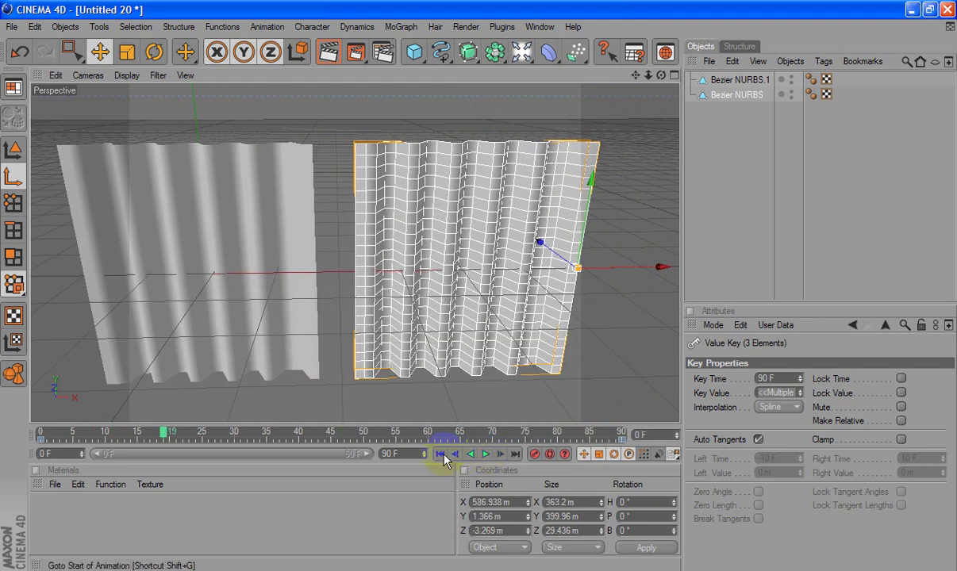
{"action": "left_click", "coordinate": [440, 454]}
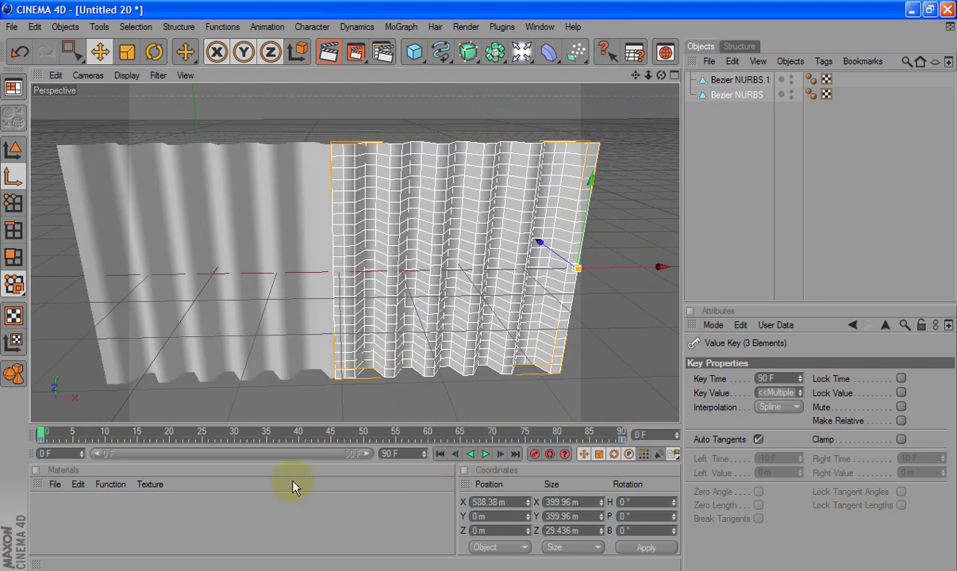
Create a new material named Mat with Sunset.jpg as its Color texture.
{"action": "left_click", "coordinate": [52, 485]}
{"action": "left_click", "coordinate": [125, 307]}
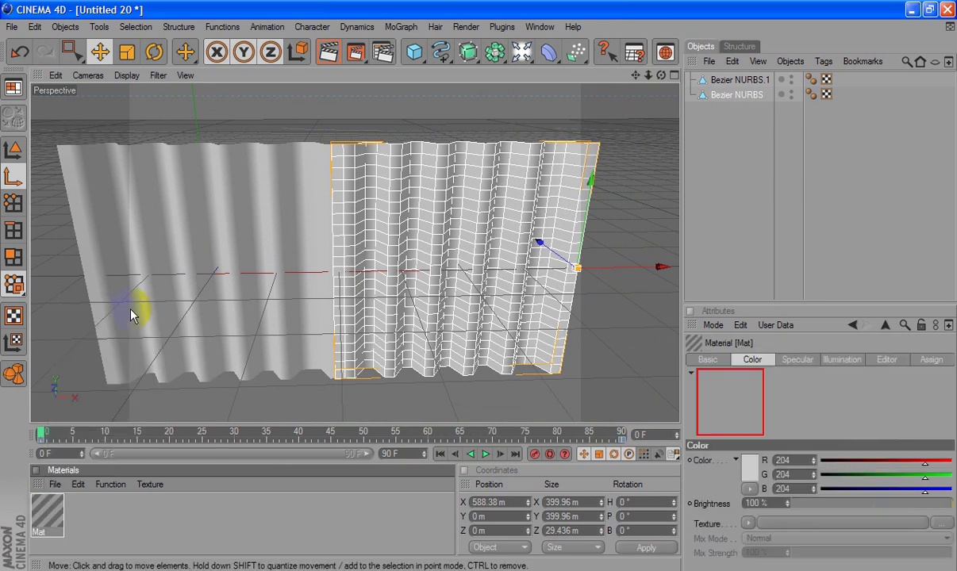
{"action": "double_click", "coordinate": [46, 512]}
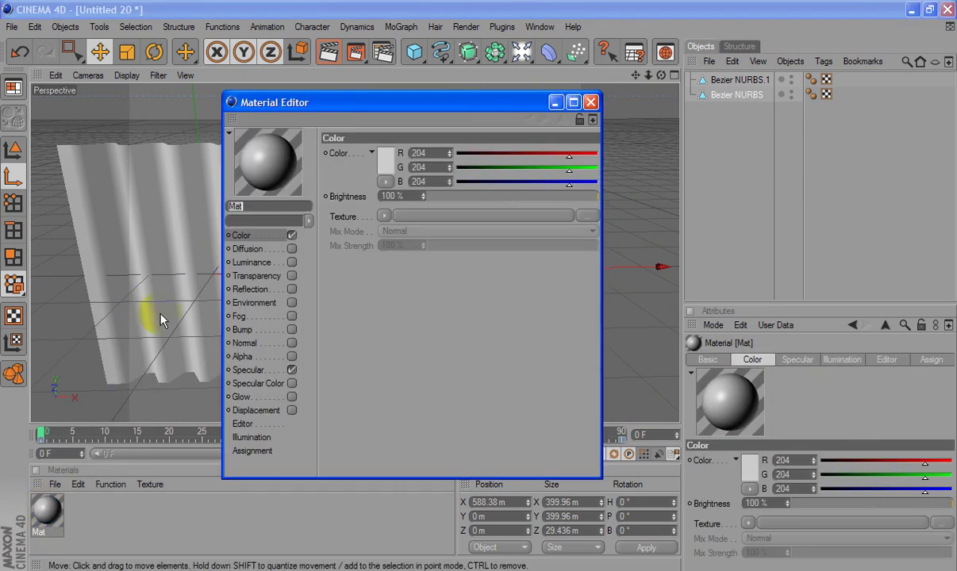
{"action": "left_click", "coordinate": [429, 215]}
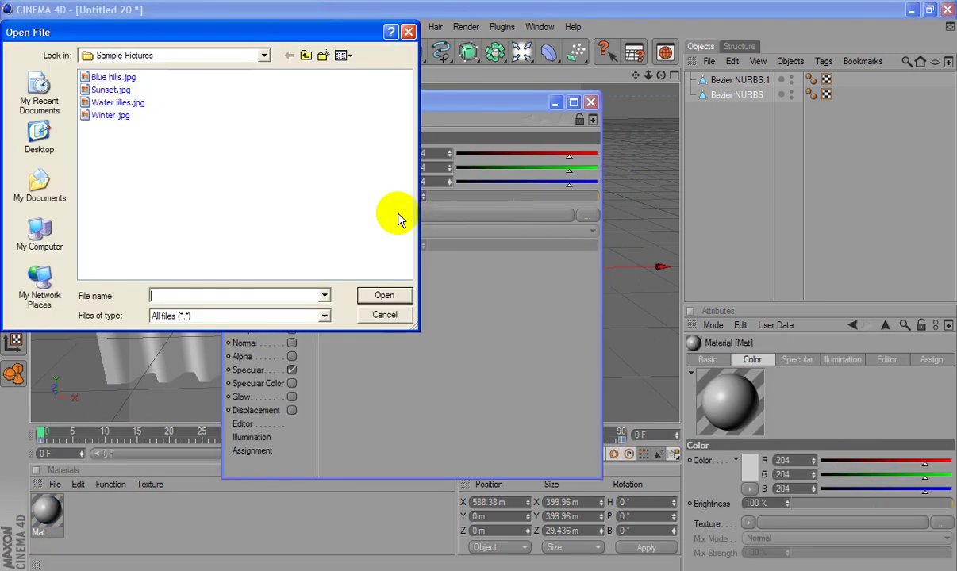
{"action": "double_click", "coordinate": [112, 91]}
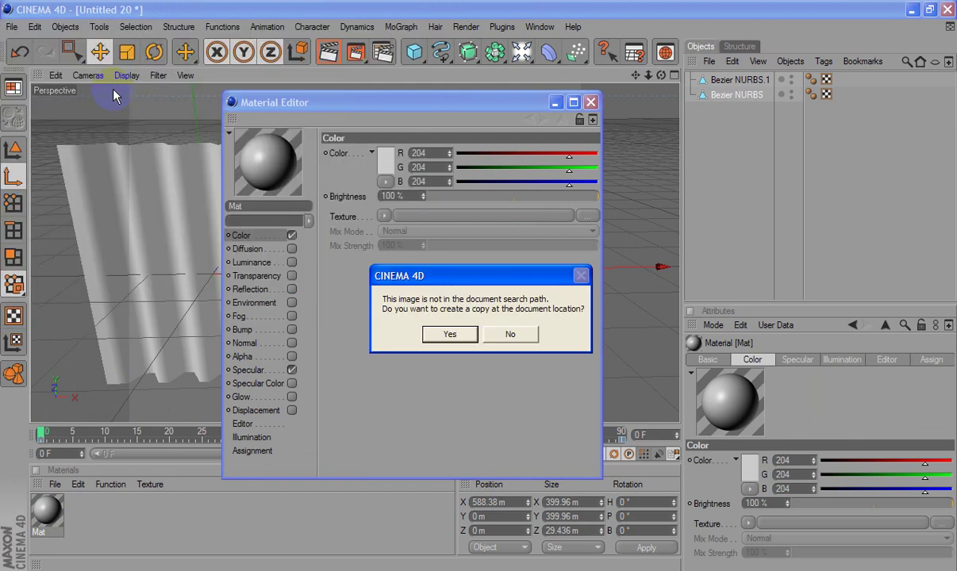
{"action": "left_click", "coordinate": [449, 334]}
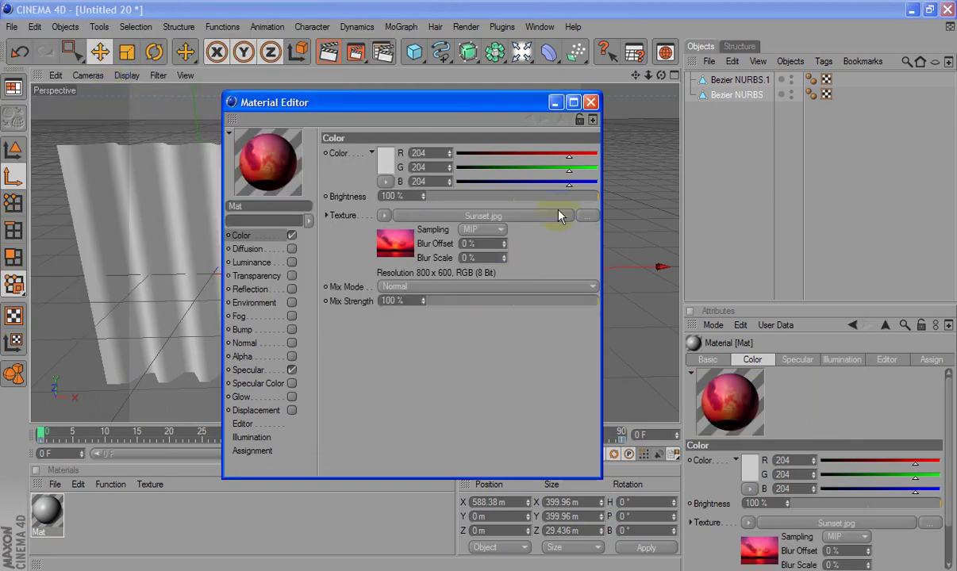
{"action": "left_click", "coordinate": [591, 102]}
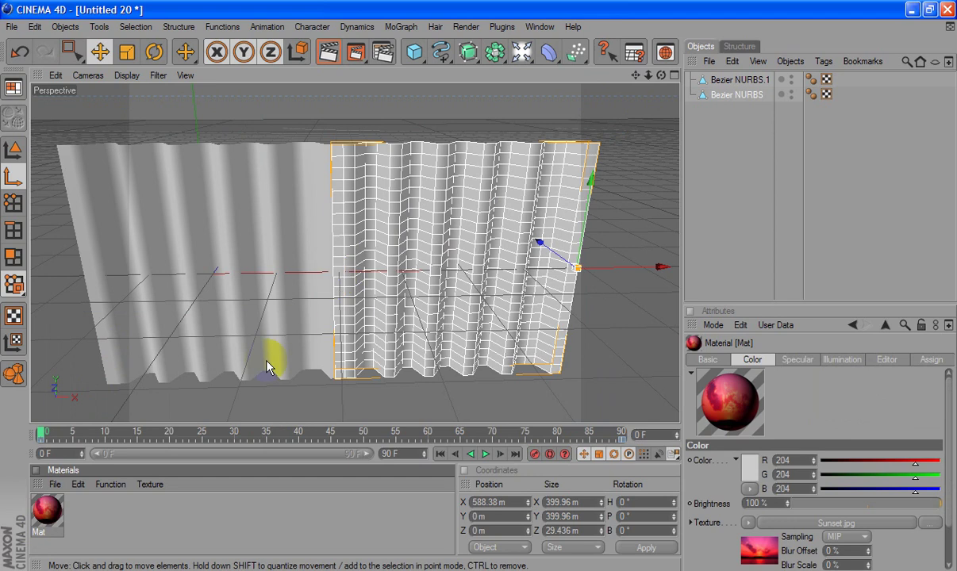
Apply Mat to both curtain panels, play the animation to frame 43, and rewind to frame 0.
{"action": "left_click_drag", "start_coordinate": [47, 512], "coordinate": [211, 337]}
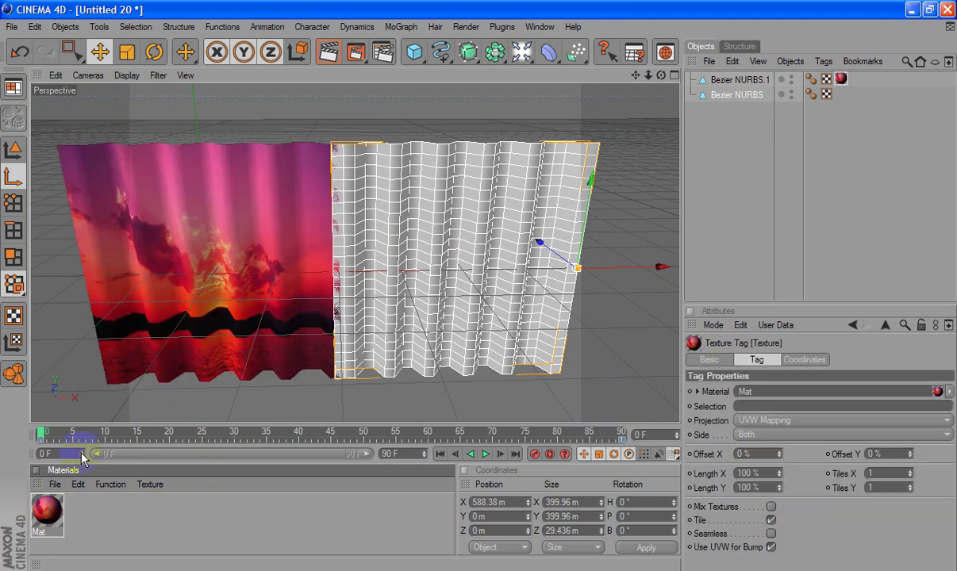
{"action": "left_click_drag", "start_coordinate": [47, 520], "coordinate": [381, 292]}
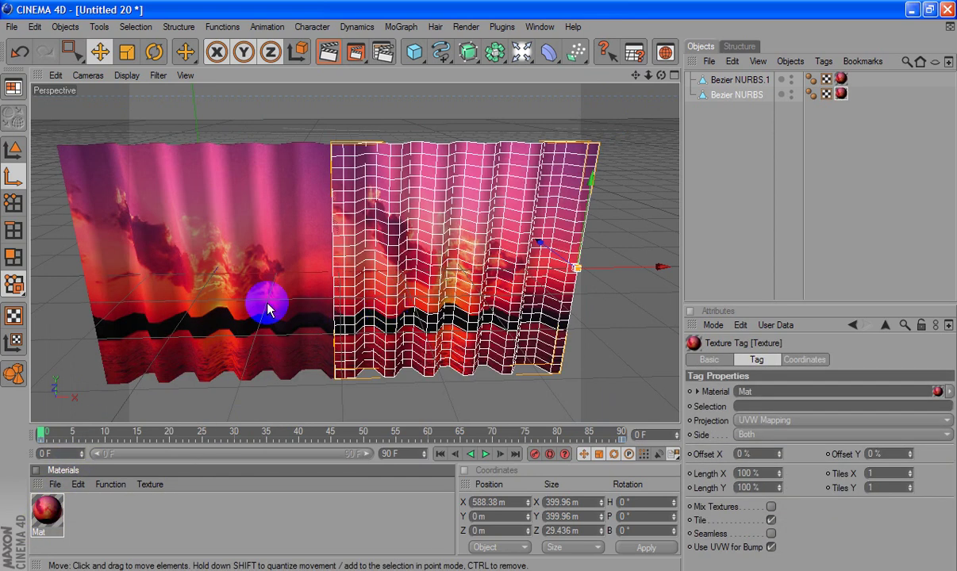
{"action": "left_click", "coordinate": [333, 123]}
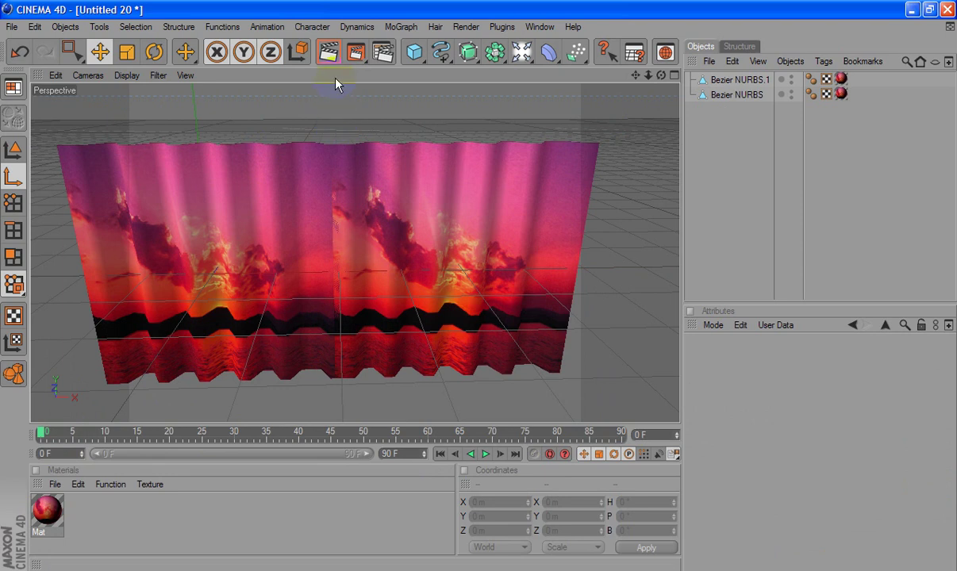
{"action": "left_click", "coordinate": [485, 455]}
{"action": "left_click", "coordinate": [486, 454]}
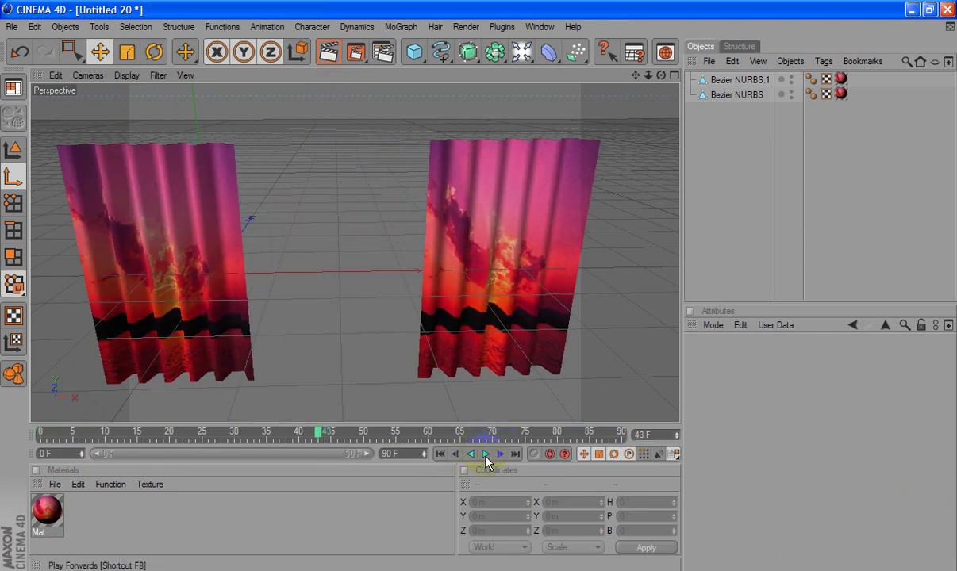
{"action": "left_click", "coordinate": [176, 297]}
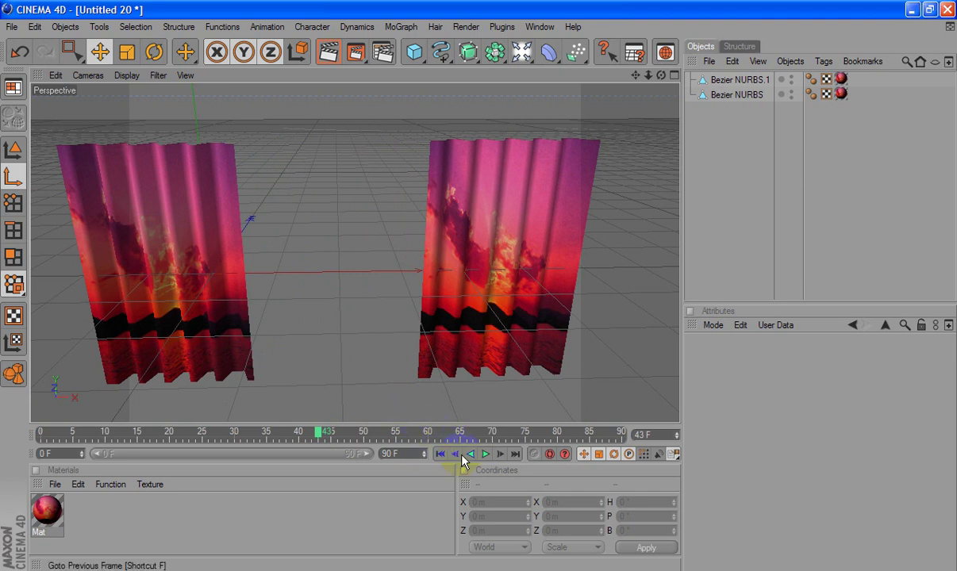
{"action": "left_click", "coordinate": [440, 453]}
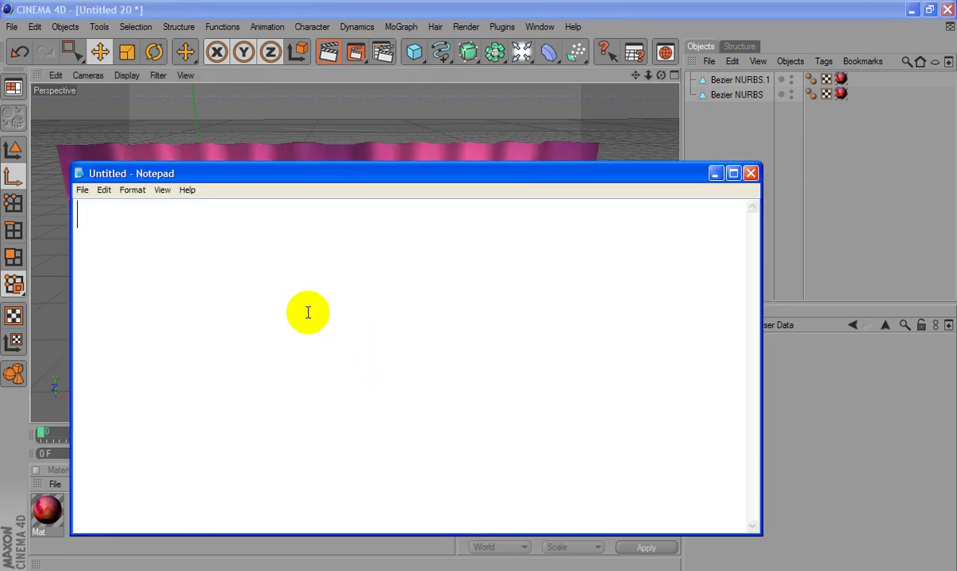
Type a Notepad tip: use the HyperNURBS tool and drag the two objects onto it for smooth edges.
{"action": "type", "text": "to make "}
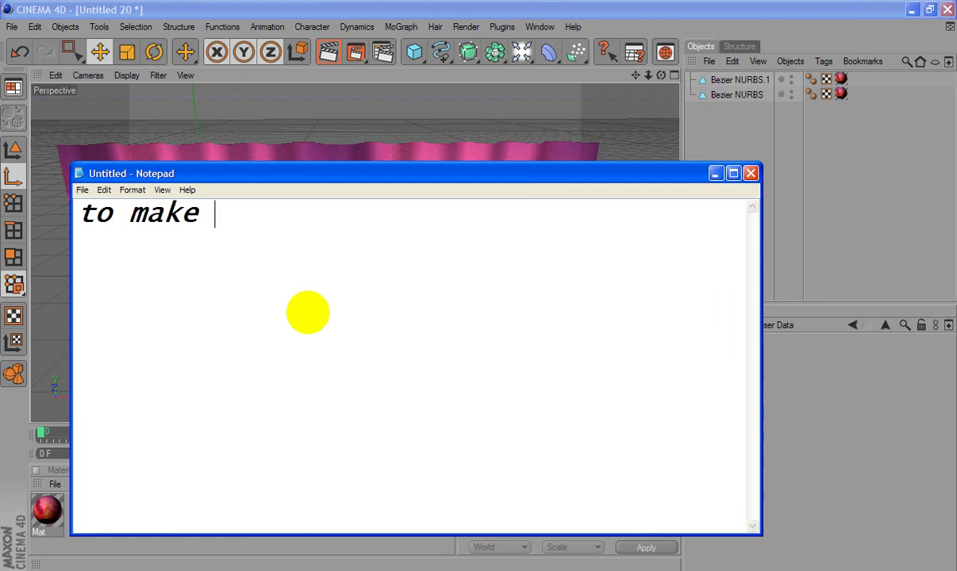
{"action": "type", "text": "smooth "}
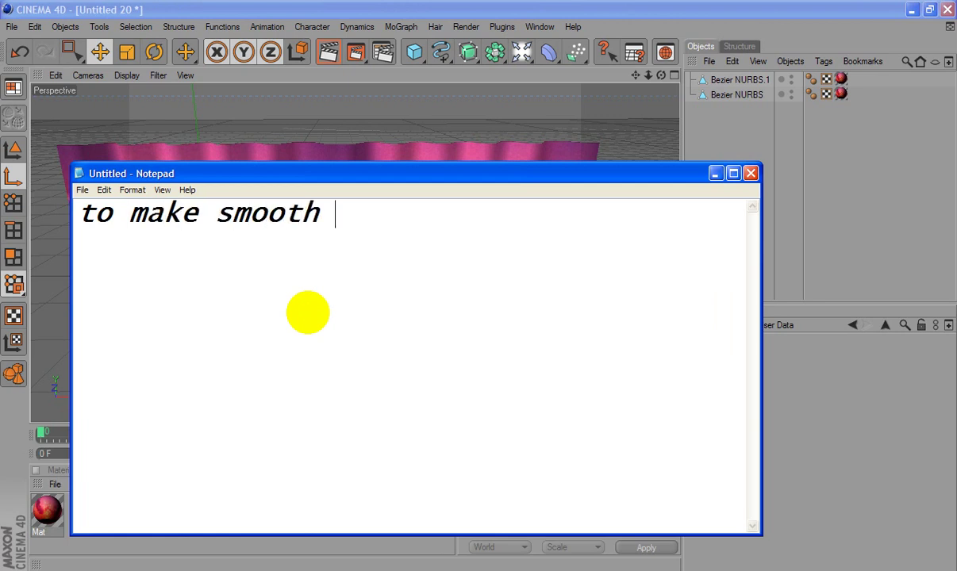
{"action": "type", "text": "edges "}
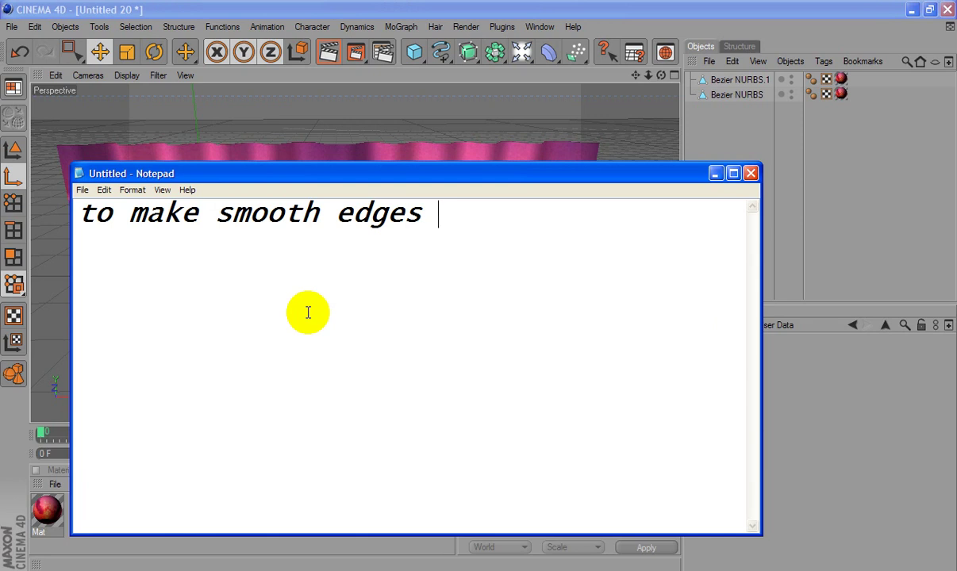
{"action": "type", "text": "use the "}
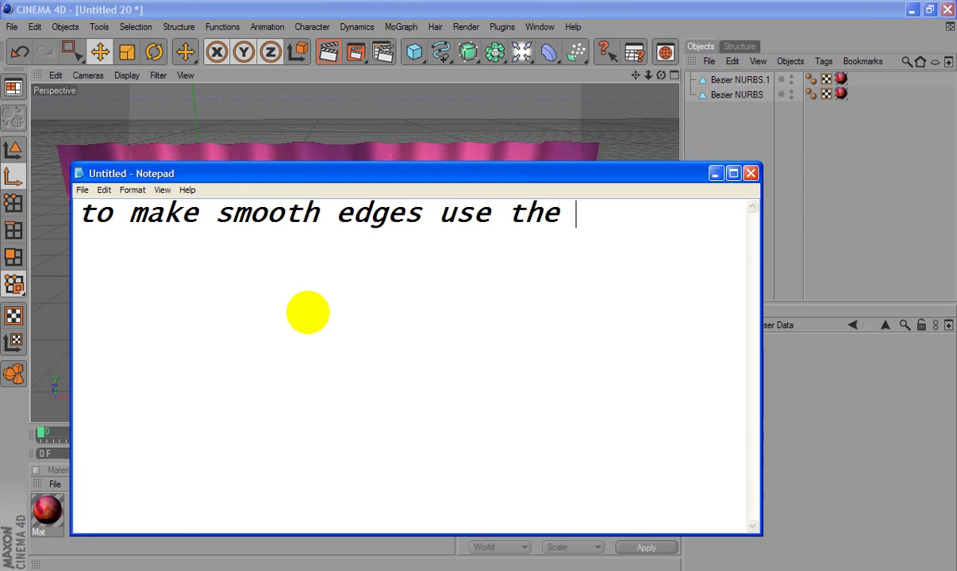
{"action": "type", "text": "Hy"}
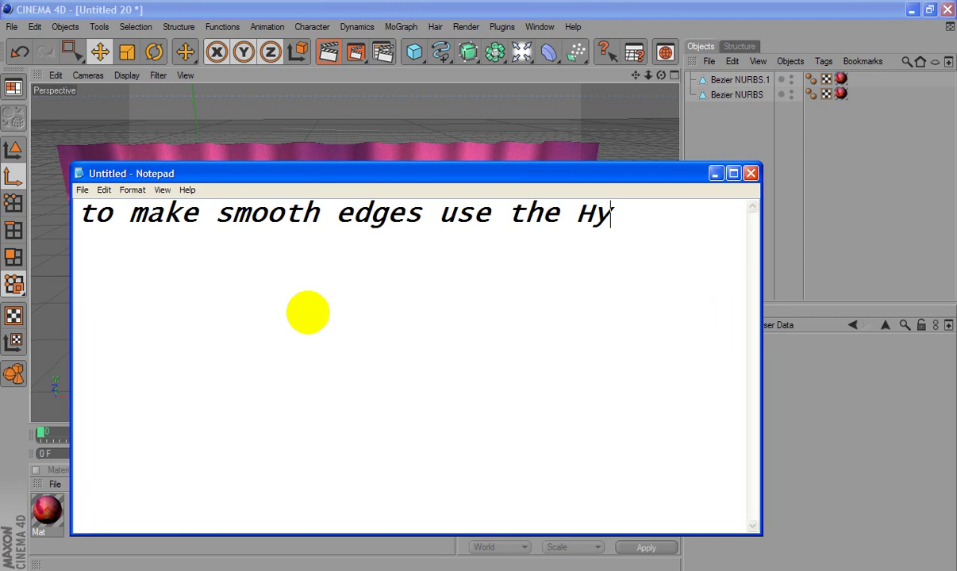
{"action": "type", "text": "perNU"}
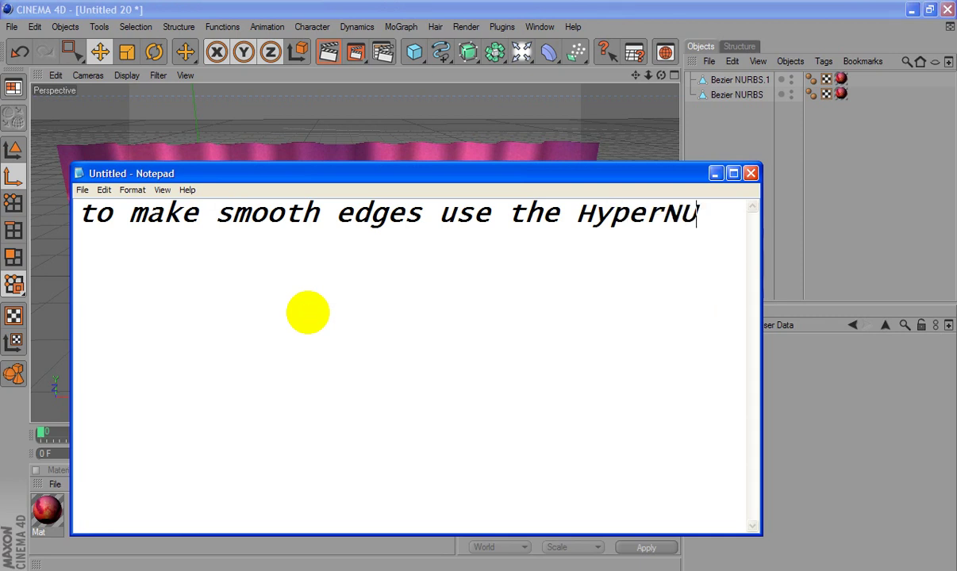
{"action": "type", "text": "RBS to"}
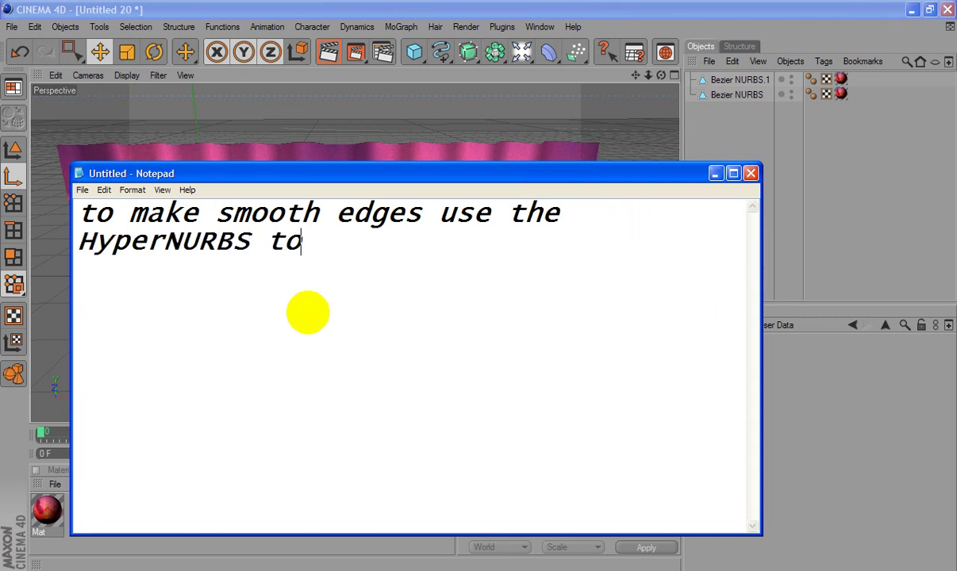
{"action": "type", "text": "ol "}
{"action": "type", "text": "and the"}
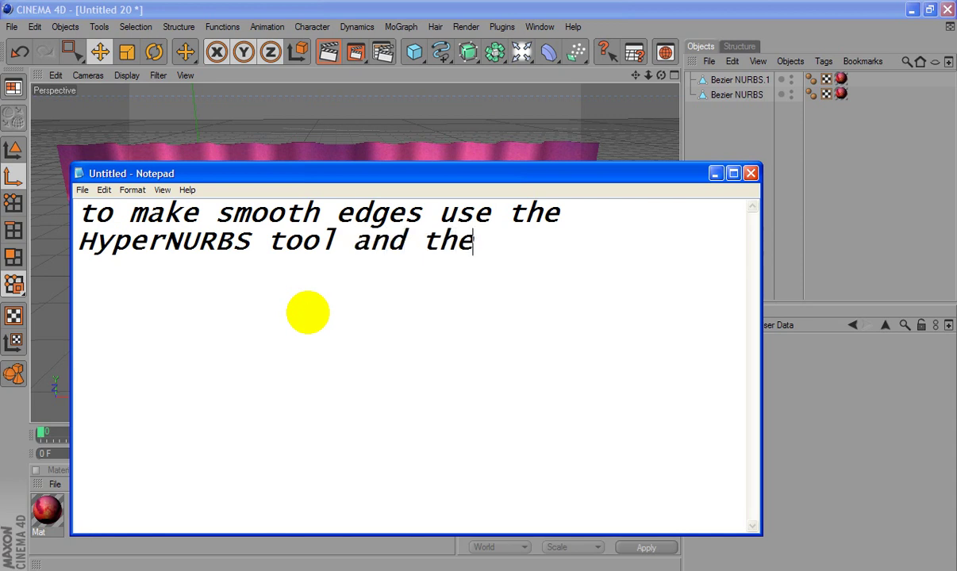
{"action": "key", "text": "BackSpace"}
{"action": "key", "text": "BackSpace"}
{"action": "key", "text": "BackSpace"}
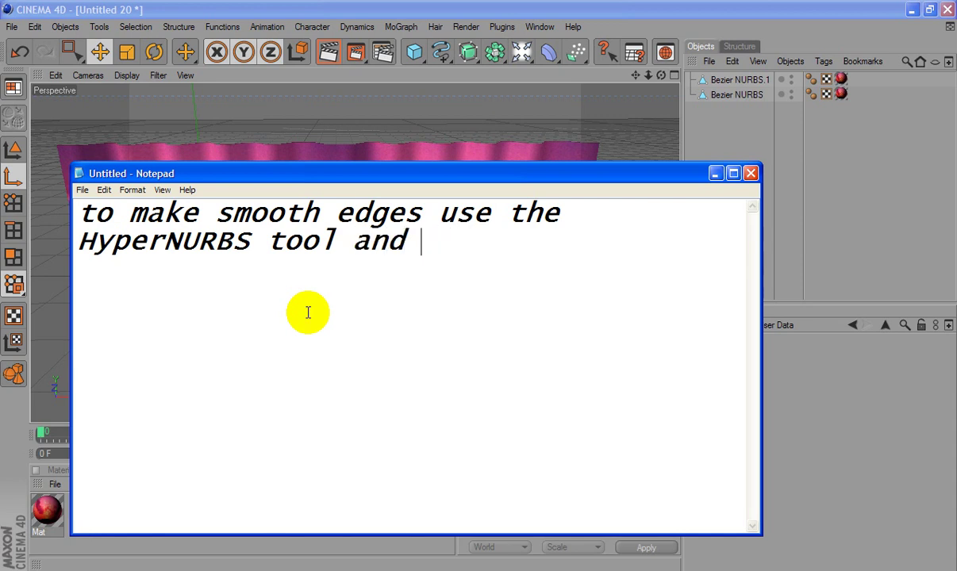
{"action": "type", "text": "drag "}
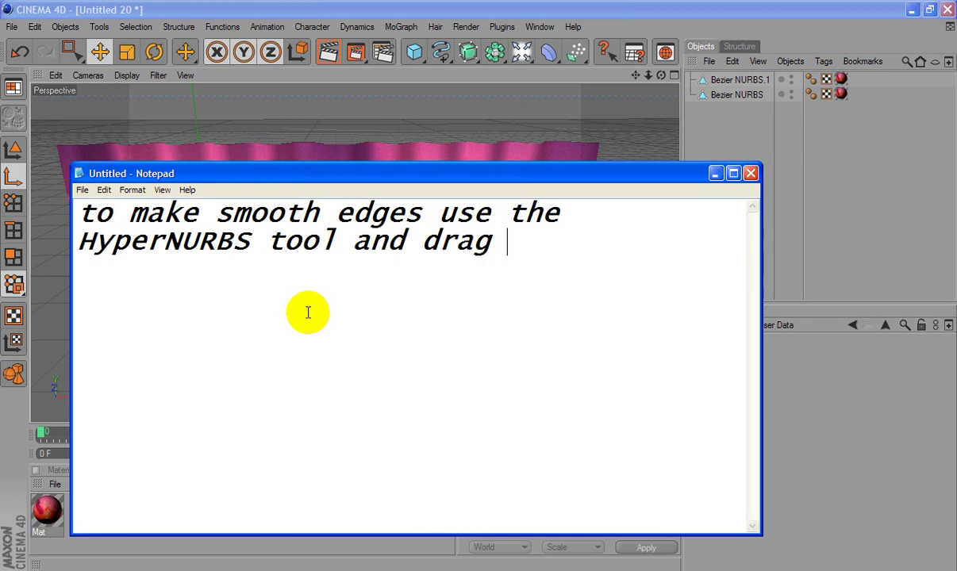
{"action": "type", "text": "b"}
{"action": "key", "text": "BackSpace"}
{"action": "type", "text": "th"}
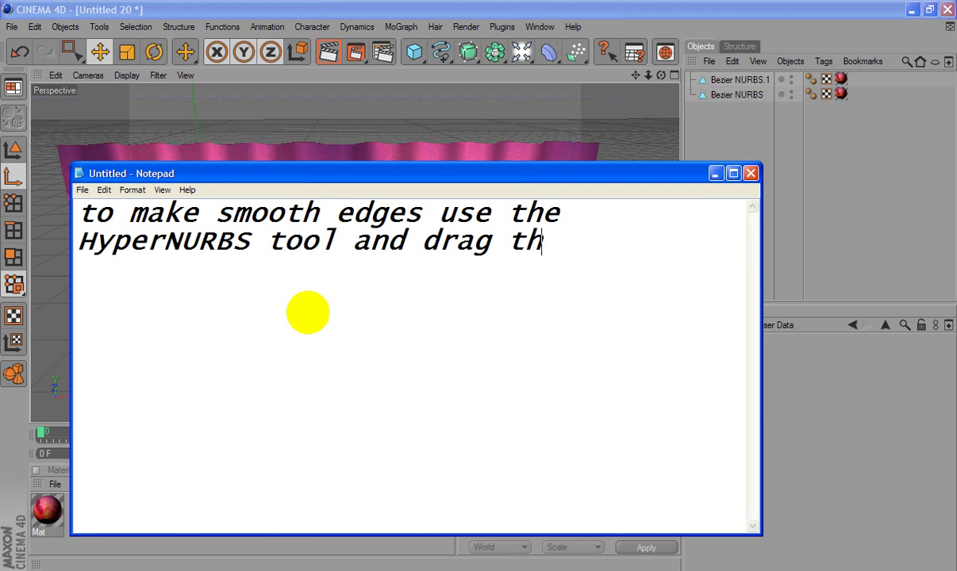
{"action": "type", "text": "e two "}
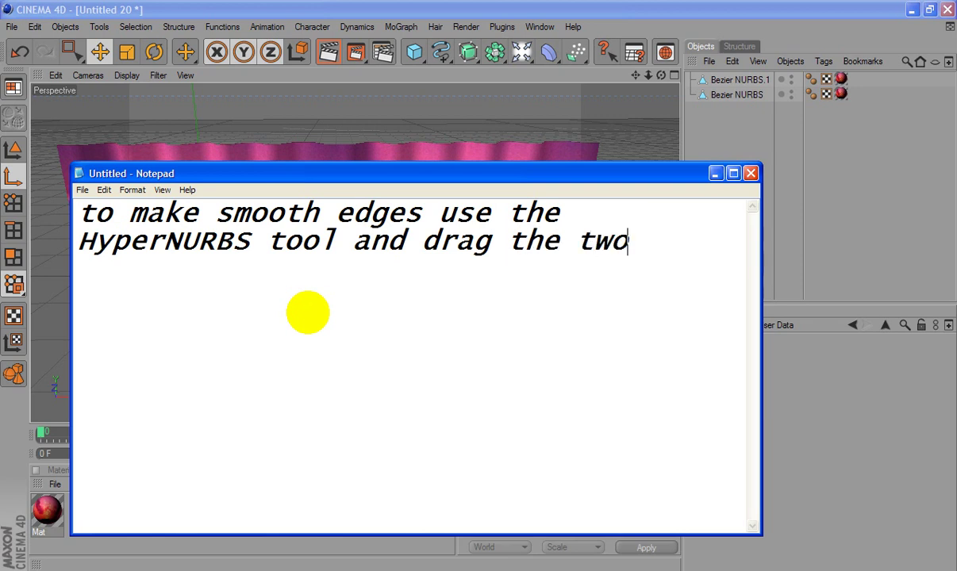
{"action": "type", "text": "obje"}
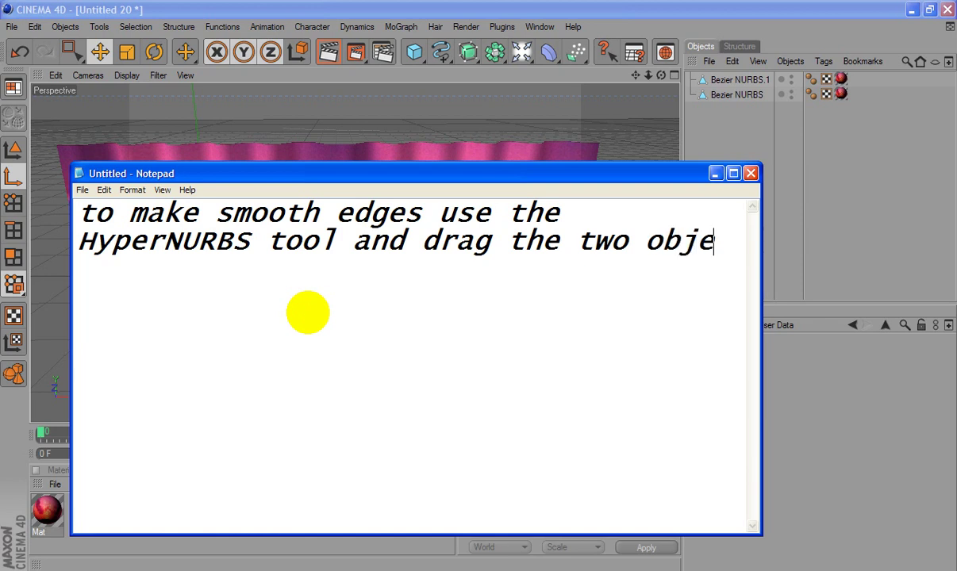
{"action": "type", "text": "ct on "}
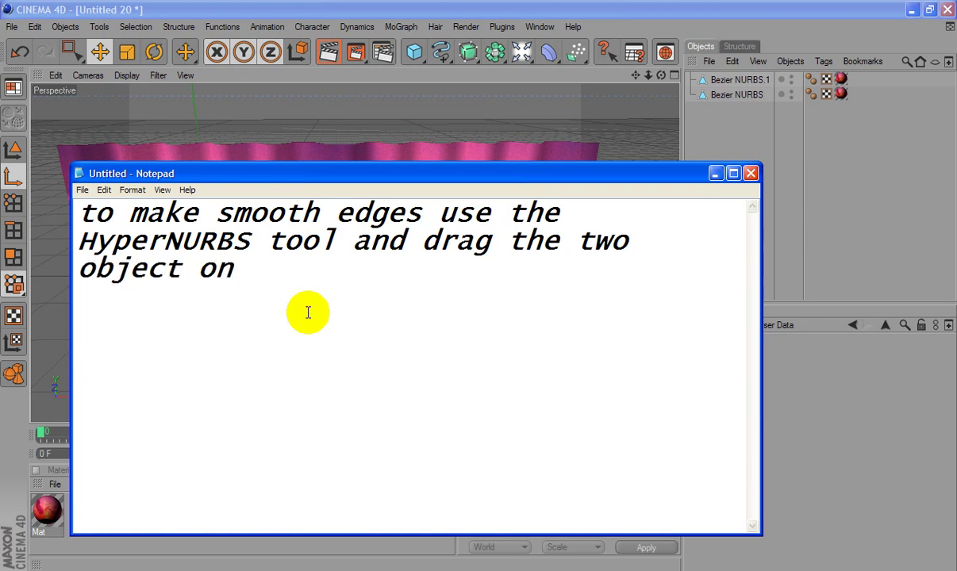
{"action": "type", "text": "it"}
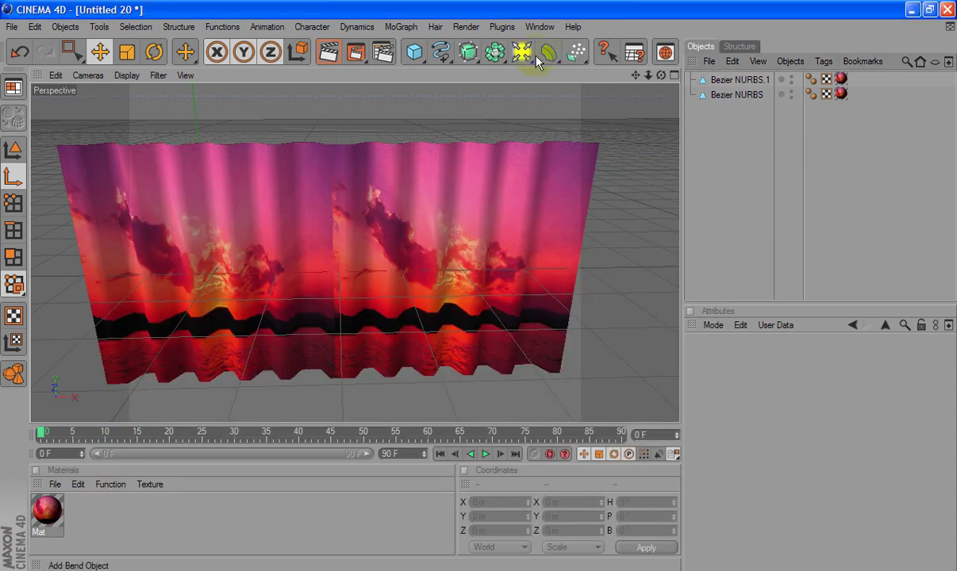
Add a HyperNURBS and place both Bezier NURBS curtain panels under it.
{"action": "left_click_drag", "start_coordinate": [467, 53], "coordinate": [486, 68]}
{"action": "left_click", "coordinate": [486, 68]}
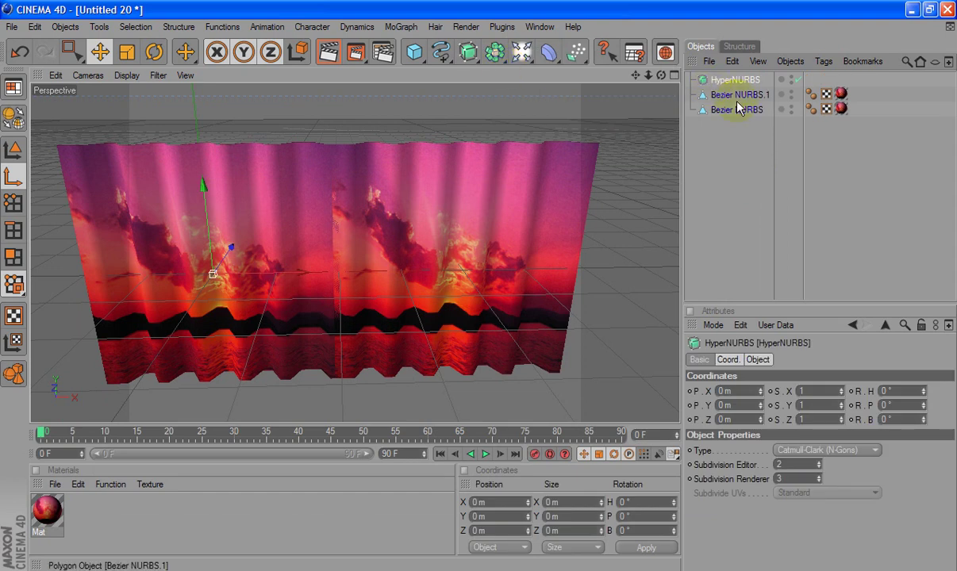
{"action": "mouse_move", "coordinate": [761, 125]}
{"action": "left_mouse_down"}
{"action": "mouse_move", "coordinate": [727, 109]}
{"action": "mouse_move", "coordinate": [706, 78]}
{"action": "left_mouse_up"}
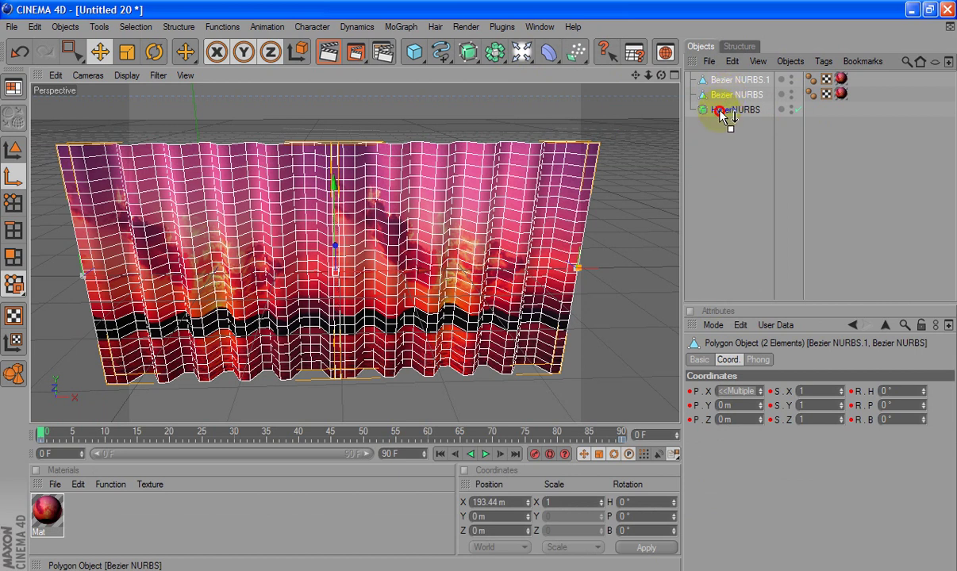
{"action": "left_click_drag", "start_coordinate": [724, 101], "coordinate": [723, 109]}
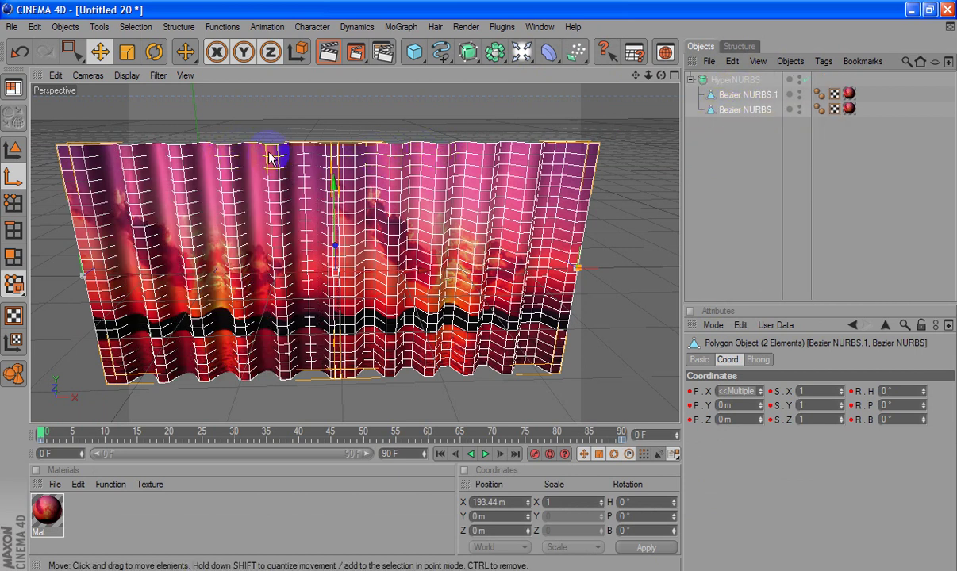
{"action": "left_click", "coordinate": [342, 94]}
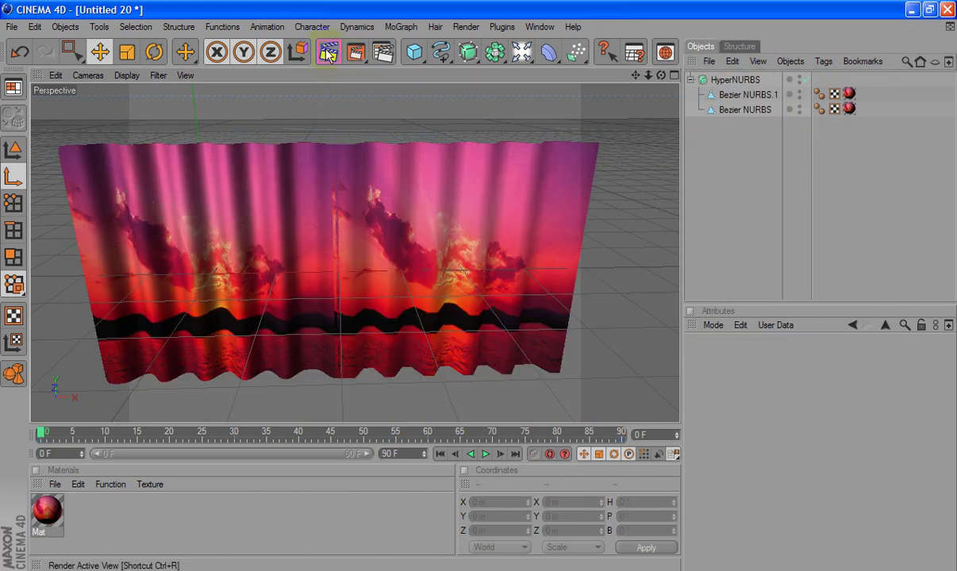
Render the view, play the curtains-parting animation, then stop and rewind to frame 0.
{"action": "left_click", "coordinate": [327, 53]}
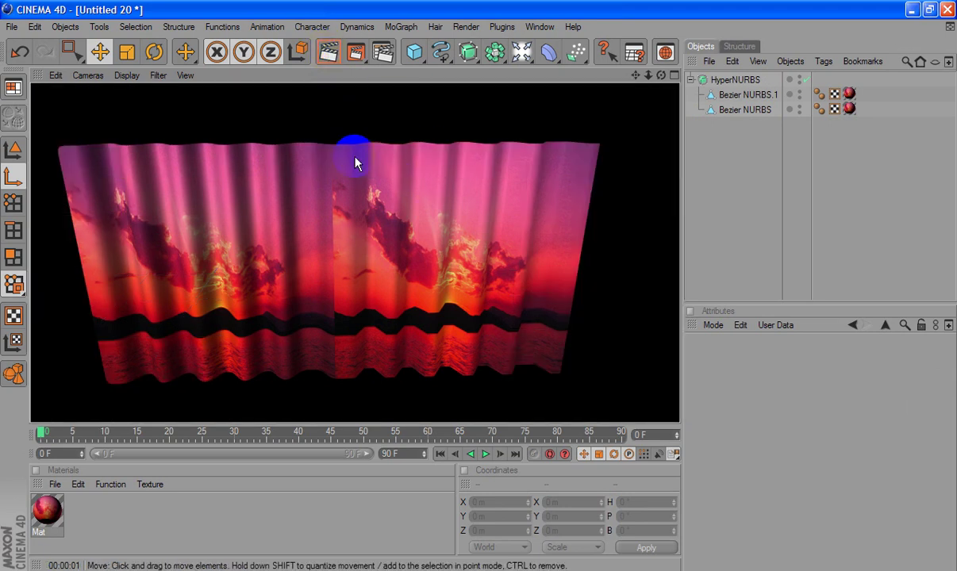
{"action": "left_click", "coordinate": [485, 454]}
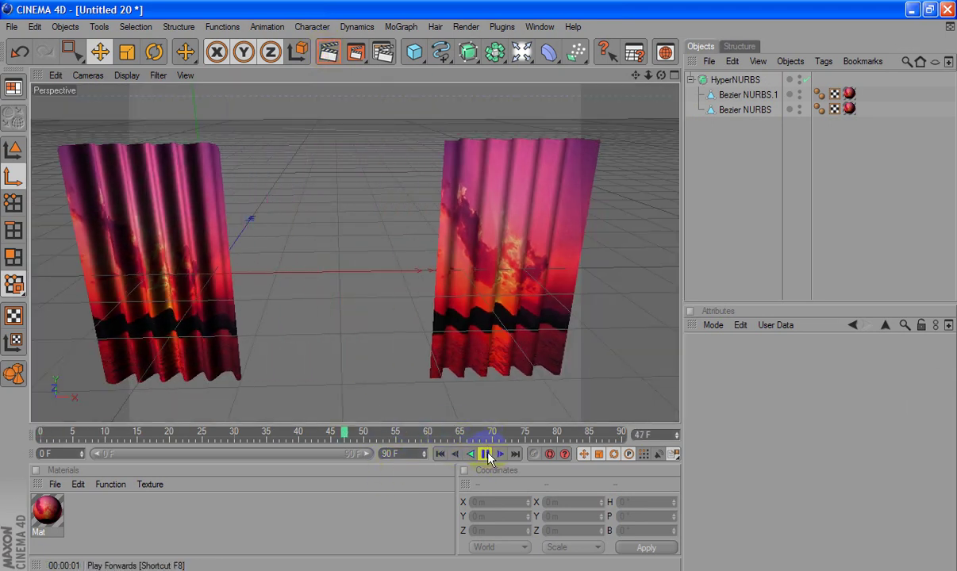
{"action": "left_click", "coordinate": [485, 453]}
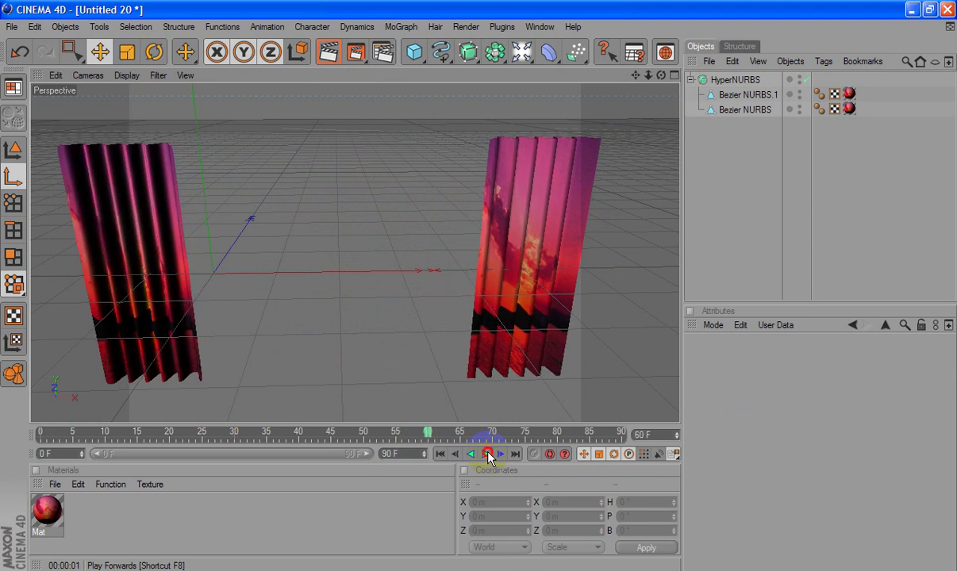
{"action": "left_click", "coordinate": [439, 453]}
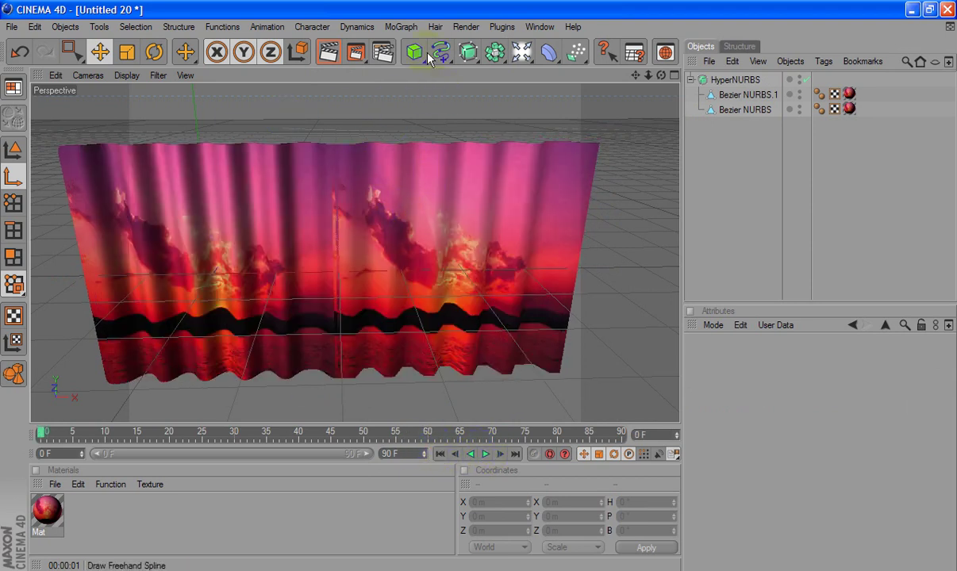
Add a Cylinder with radius 8 m, orientation +X and height 900 m.
{"action": "left_click_drag", "start_coordinate": [412, 50], "coordinate": [680, 66]}
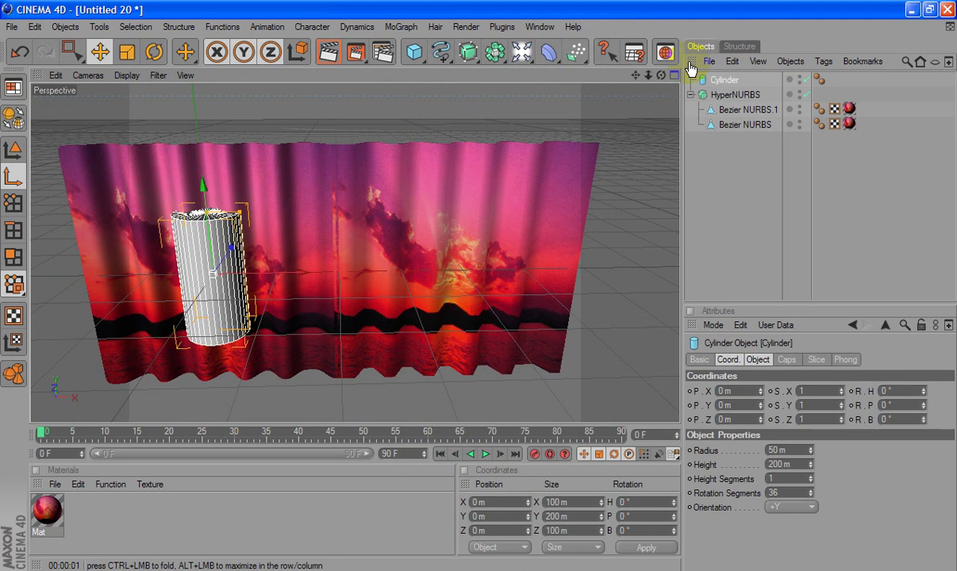
{"action": "left_click", "coordinate": [789, 450]}
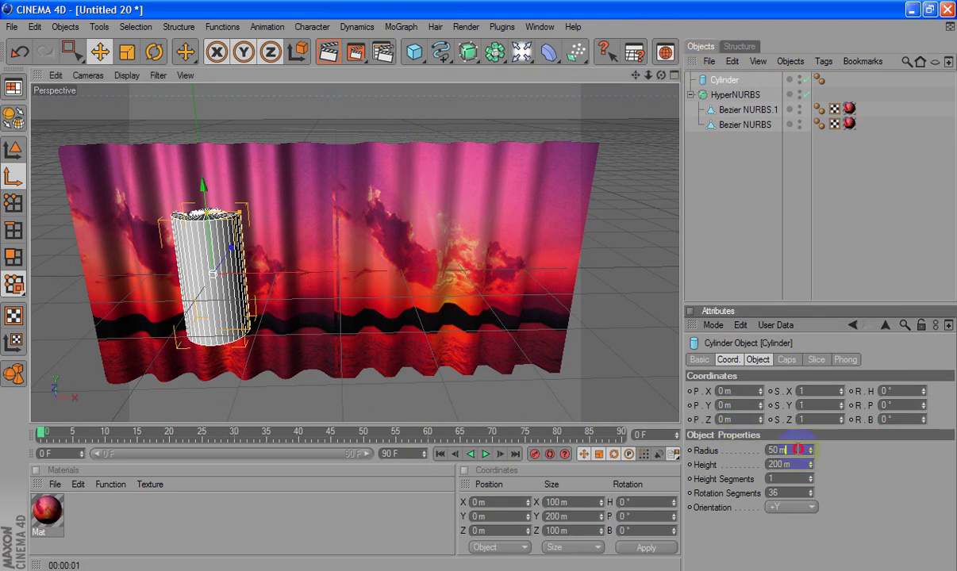
{"action": "type", "text": "5"}
{"action": "type", "text": "8 m"}
{"action": "key", "text": "Return"}
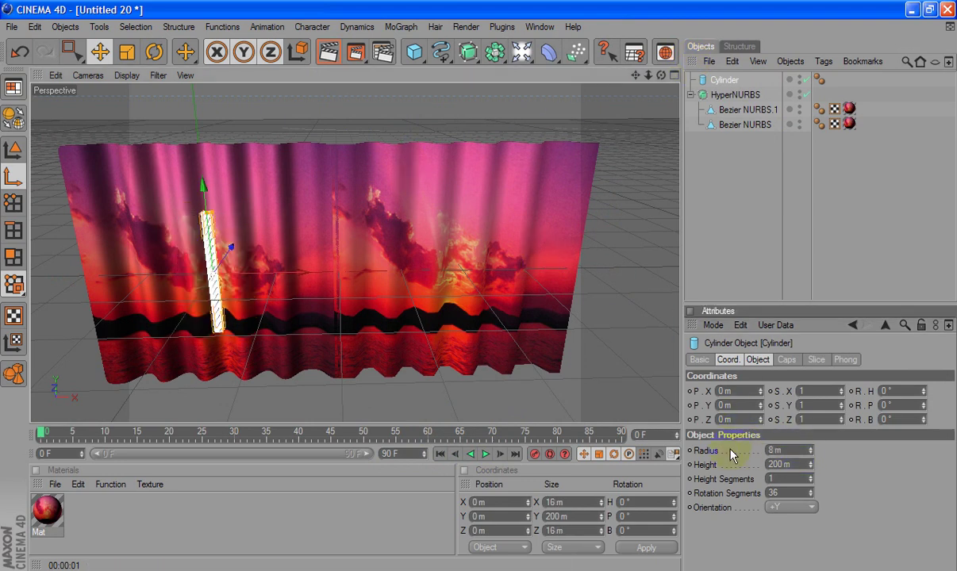
{"action": "left_click", "coordinate": [798, 510]}
{"action": "left_click", "coordinate": [787, 404]}
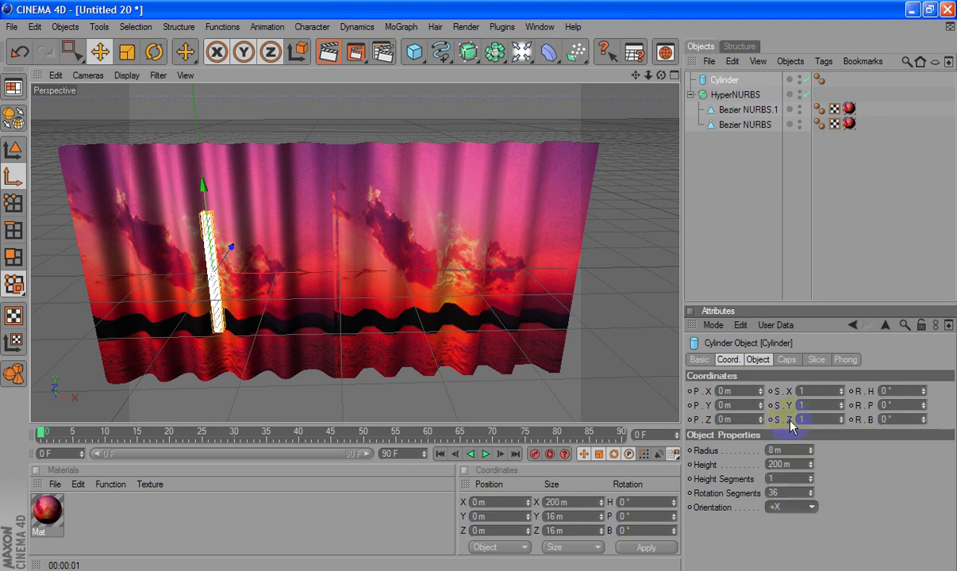
{"action": "double_click", "coordinate": [783, 465]}
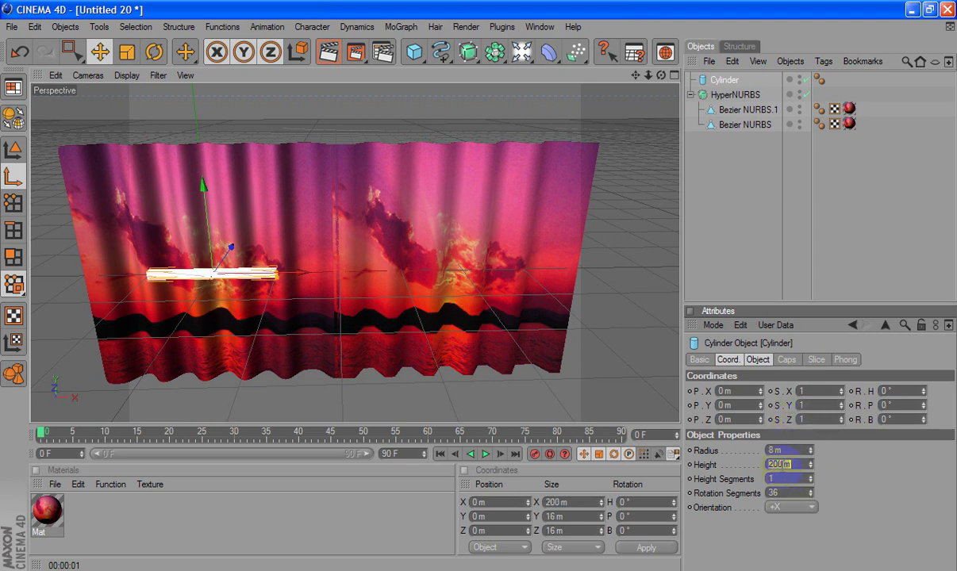
{"action": "key", "text": "Return"}
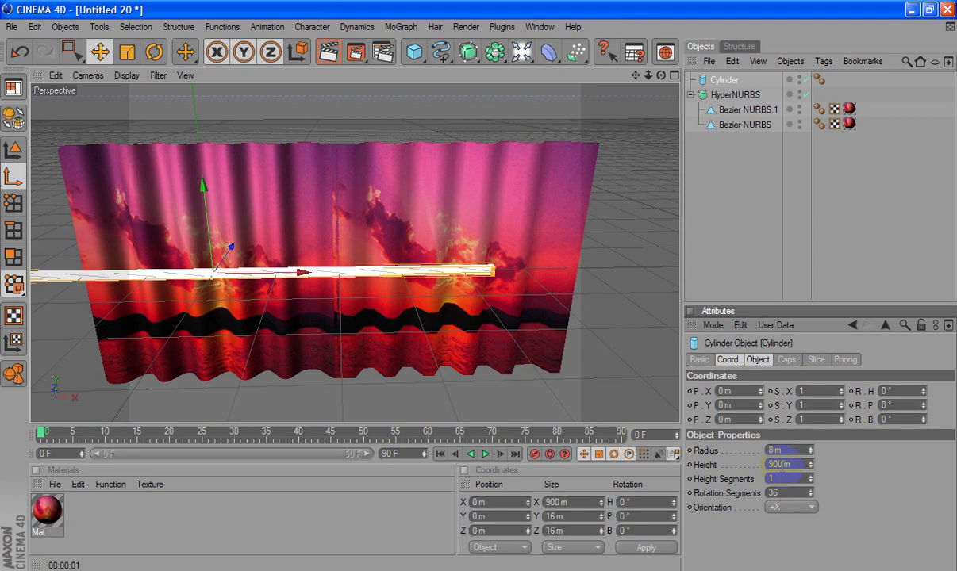
Move the cylinder rod along X and up to the curtains' top edge.
{"action": "left_click_drag", "start_coordinate": [249, 276], "coordinate": [485, 281]}
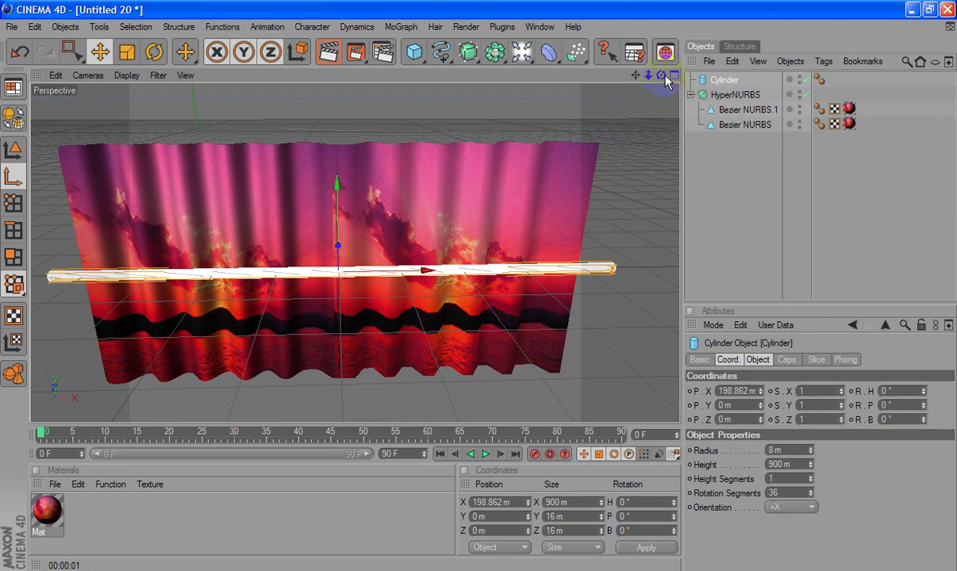
{"action": "left_click_drag", "start_coordinate": [452, 274], "coordinate": [453, 309], "text": "alt"}
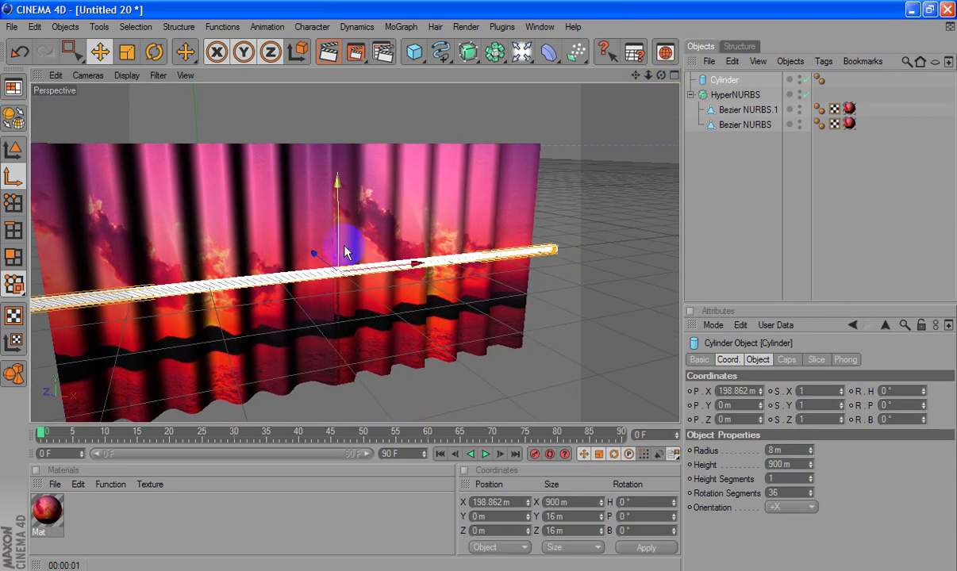
{"action": "mouse_move", "coordinate": [346, 253]}
{"action": "left_mouse_down"}
{"action": "mouse_move", "coordinate": [302, 149]}
{"action": "mouse_move", "coordinate": [478, 287]}
{"action": "left_mouse_up"}
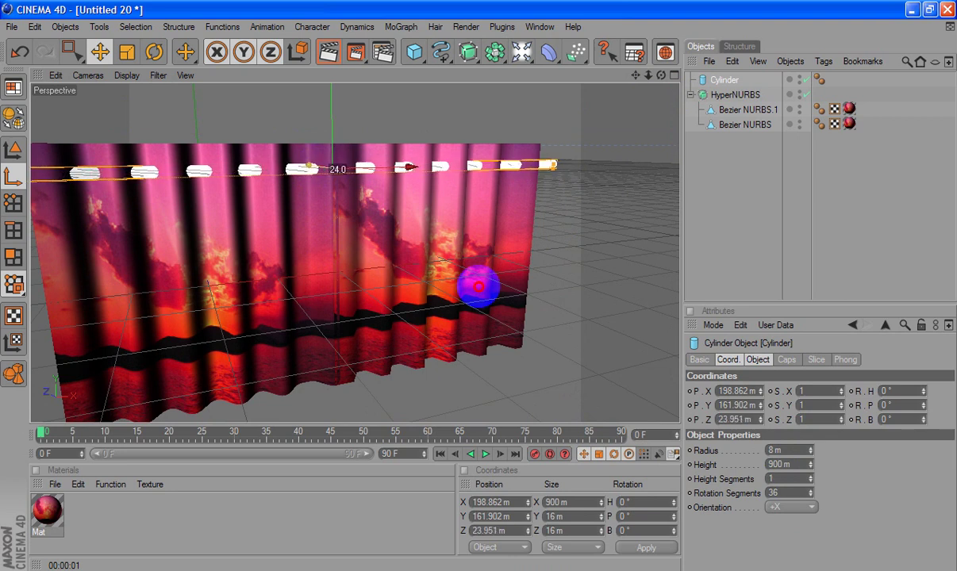
{"action": "mouse_move", "coordinate": [315, 141]}
{"action": "left_mouse_down"}
{"action": "mouse_move", "coordinate": [315, 130]}
{"action": "mouse_move", "coordinate": [332, 163]}
{"action": "left_mouse_up"}
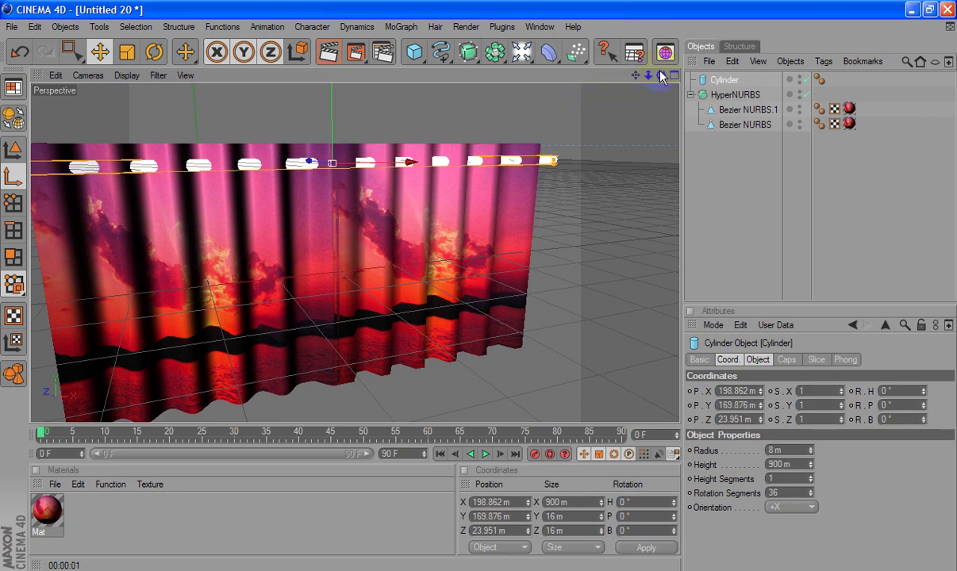
{"action": "left_click_drag", "start_coordinate": [480, 277], "coordinate": [476, 295], "text": "alt"}
Create a new material Mat.1 and set its colour to gold (R 189, G 153, B 25).
{"action": "left_click", "coordinate": [55, 484]}
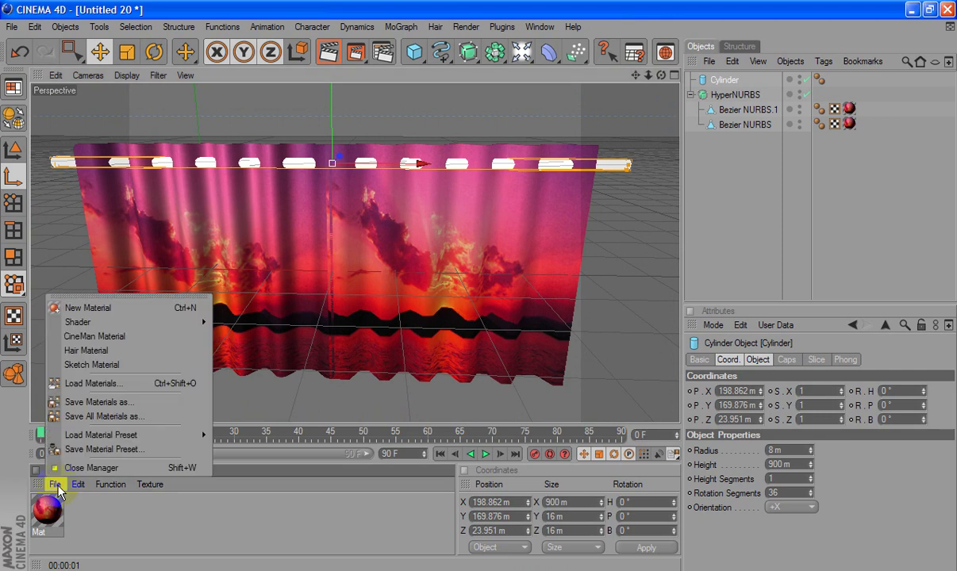
{"action": "left_click", "coordinate": [88, 308]}
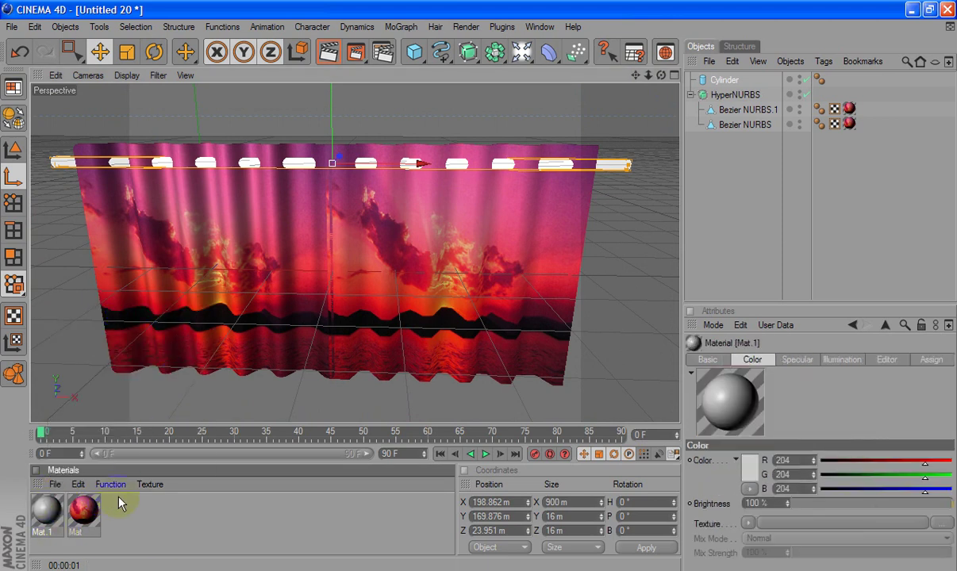
{"action": "double_click", "coordinate": [46, 512]}
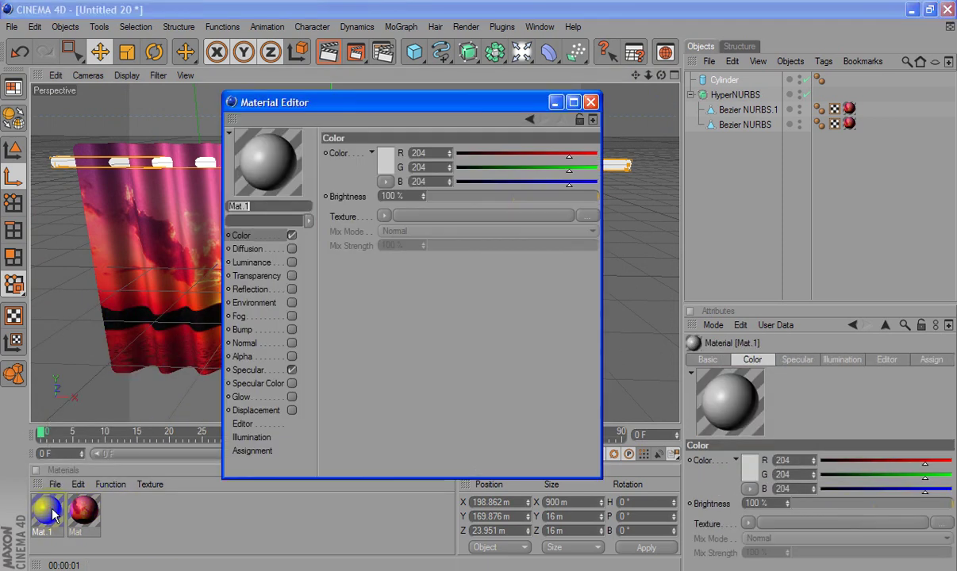
{"action": "left_click", "coordinate": [384, 161]}
{"action": "left_click", "coordinate": [366, 105]}
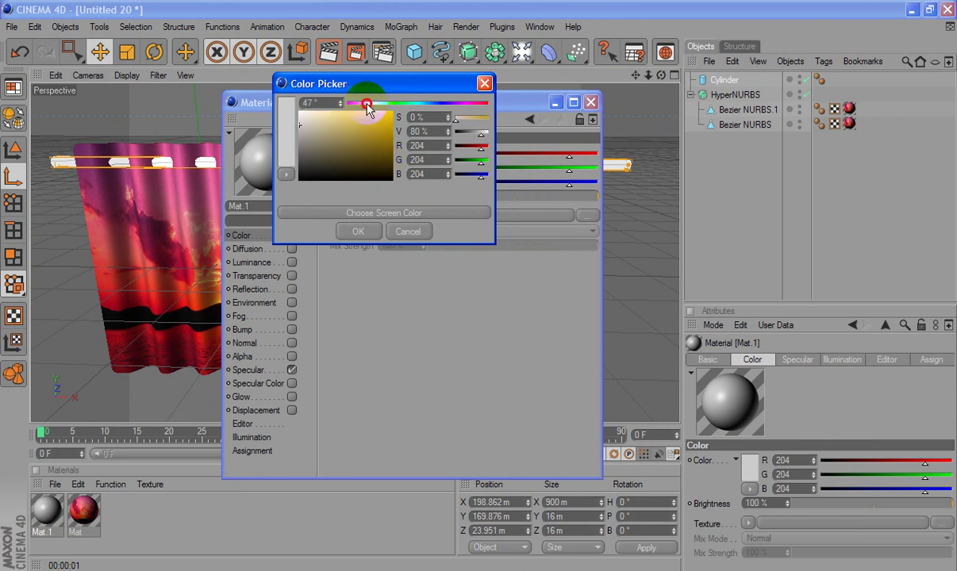
{"action": "left_click_drag", "start_coordinate": [380, 117], "coordinate": [380, 130]}
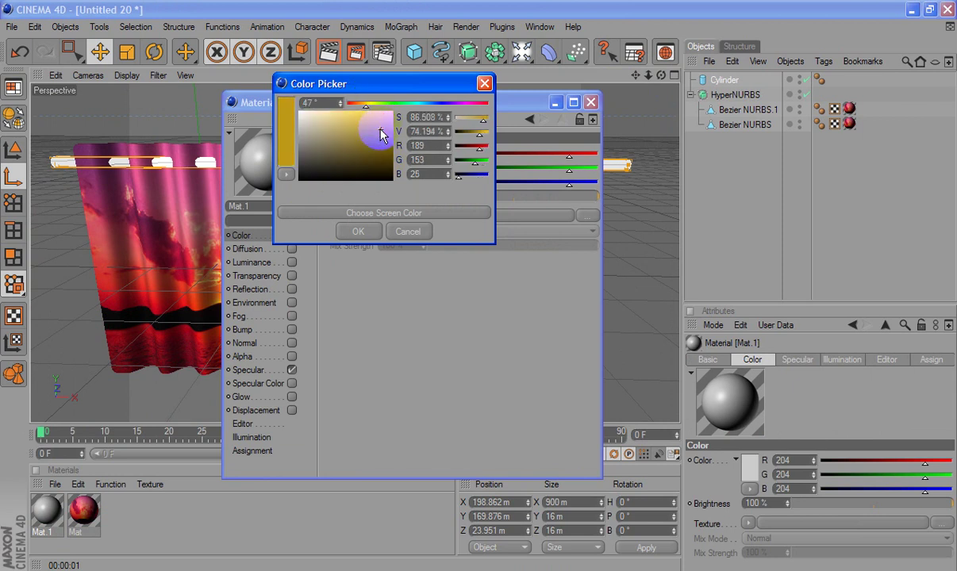
{"action": "left_click", "coordinate": [361, 232]}
Apply the gold Mat.1 material to the cylinder rod.
{"action": "left_click", "coordinate": [590, 102]}
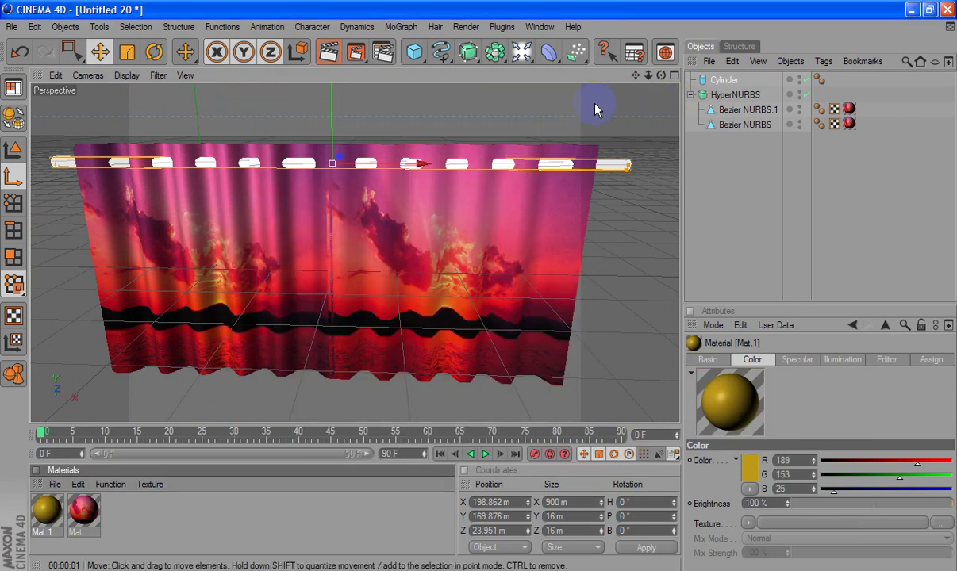
{"action": "left_click_drag", "start_coordinate": [50, 522], "coordinate": [158, 151]}
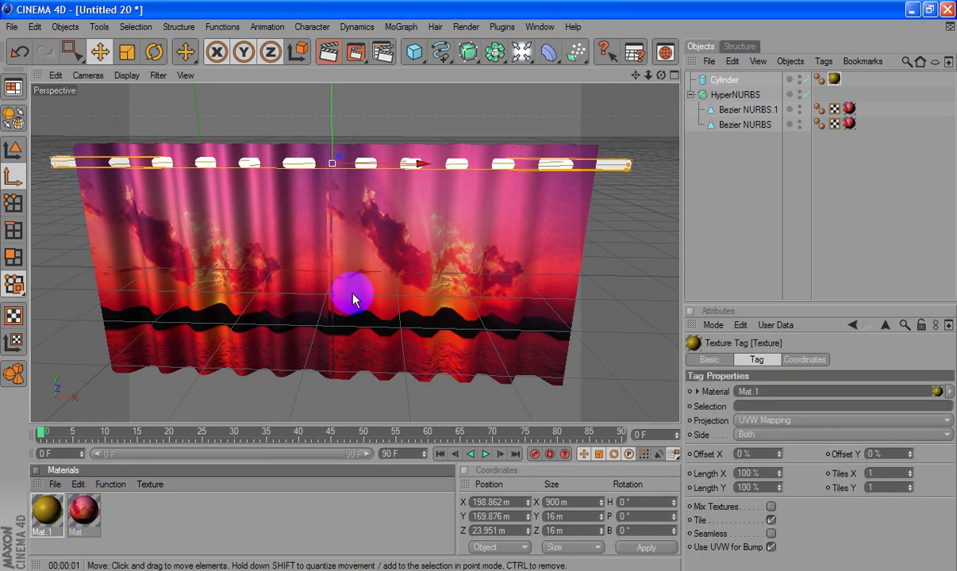
{"action": "left_click", "coordinate": [606, 259]}
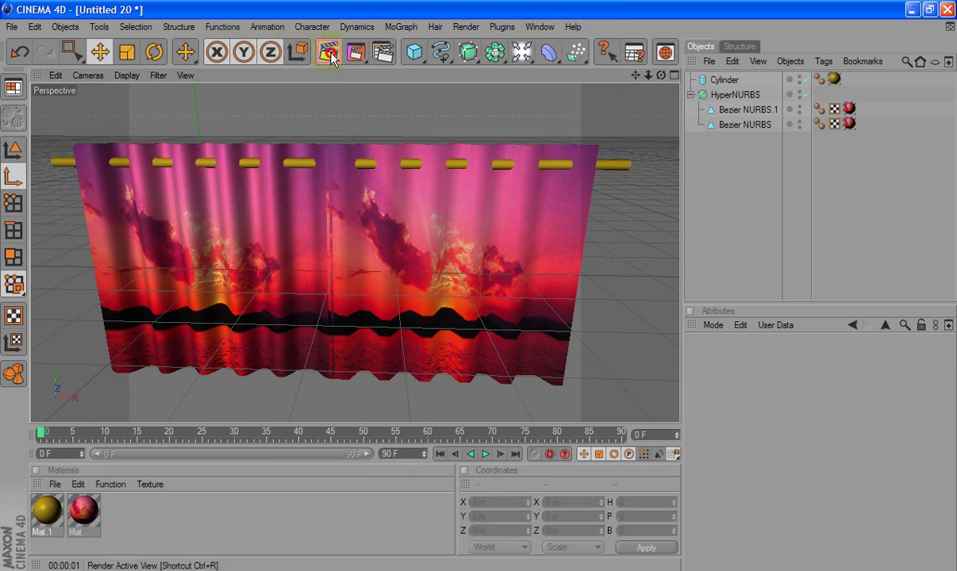
Render the view and start a 320×240 Full Render preview movie of the animation.
{"action": "left_click", "coordinate": [330, 53]}
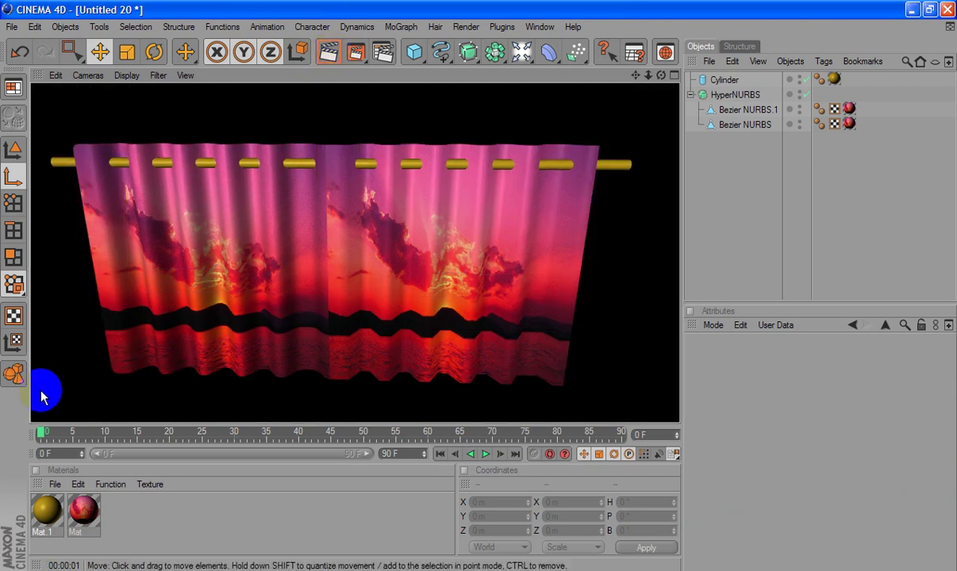
{"action": "left_click", "coordinate": [47, 508]}
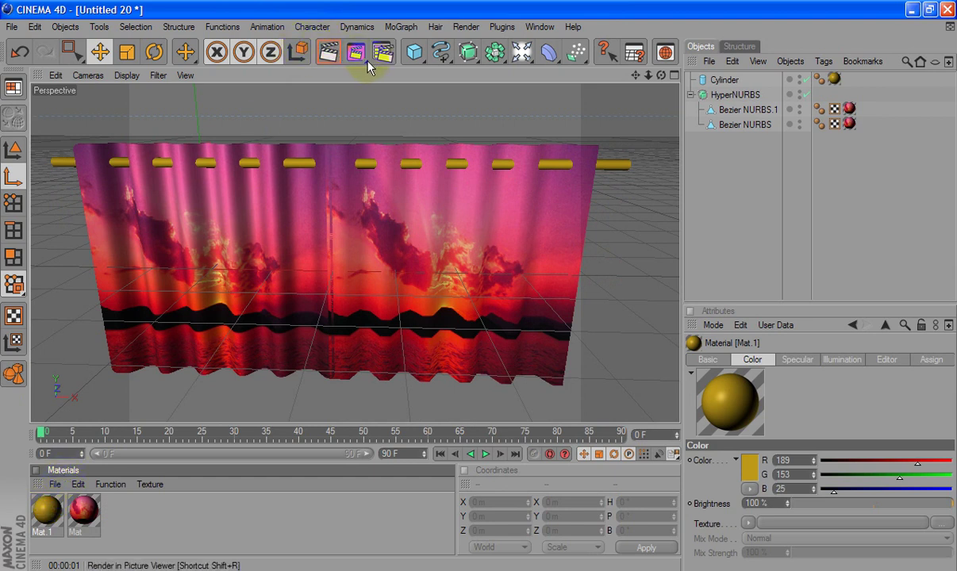
{"action": "left_click_drag", "start_coordinate": [382, 53], "coordinate": [384, 209]}
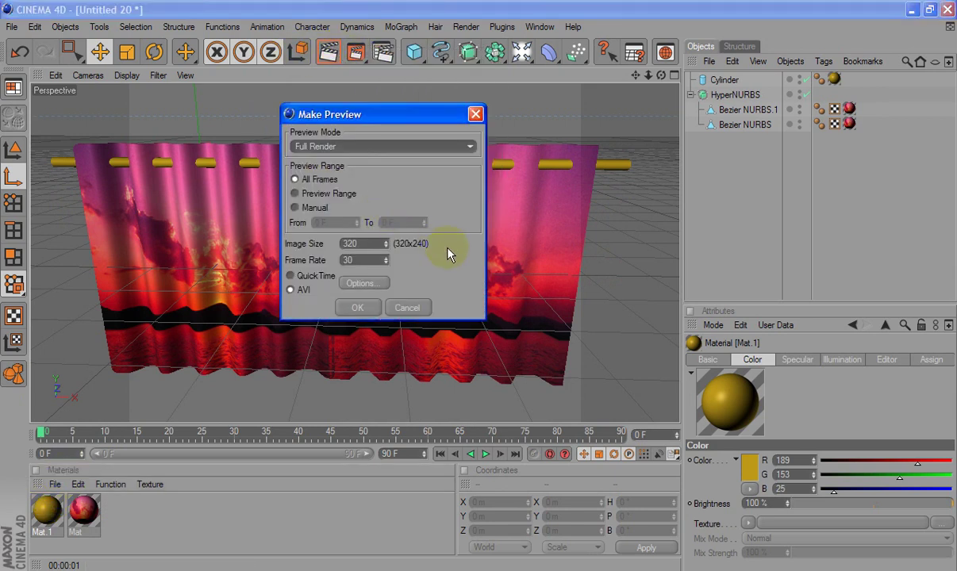
{"action": "left_click", "coordinate": [358, 308]}
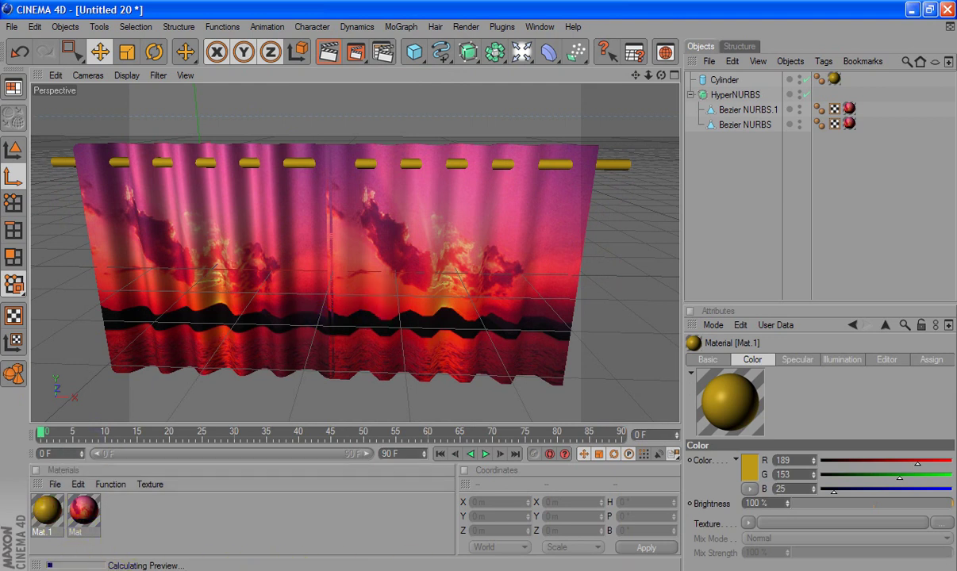
{"action": "key", "text": "alt+Tab"}
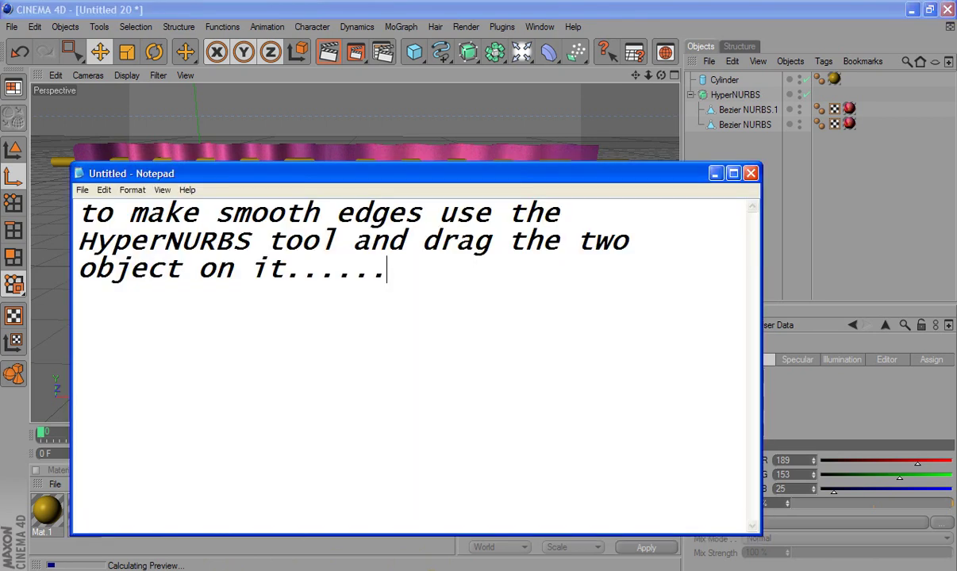
Replace the note text with 'it will take time to render...........'.
{"action": "mouse_move", "coordinate": [396, 317]}
{"action": "left_mouse_down"}
{"action": "mouse_move", "coordinate": [222, 157]}
{"action": "mouse_move", "coordinate": [113, 164]}
{"action": "left_mouse_up"}
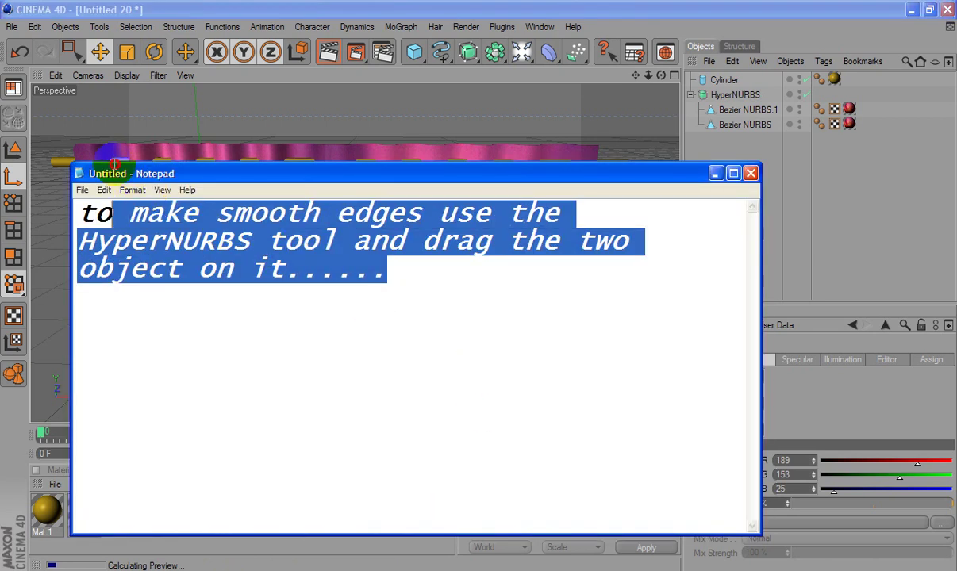
{"action": "key", "text": "BackSpace"}
{"action": "key", "text": "BackSpace"}
{"action": "key", "text": "BackSpace"}
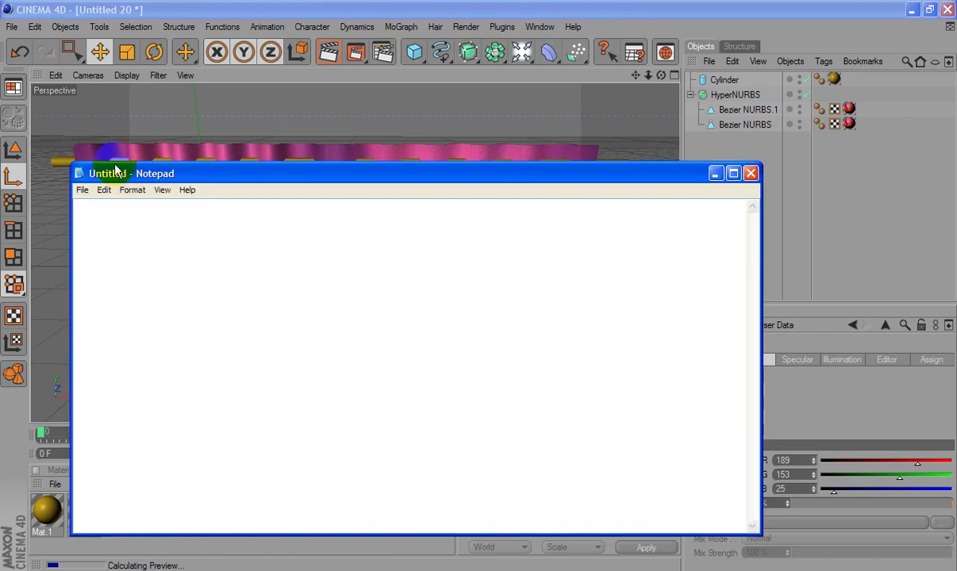
{"action": "type", "text": "it "}
{"action": "type", "text": "will "}
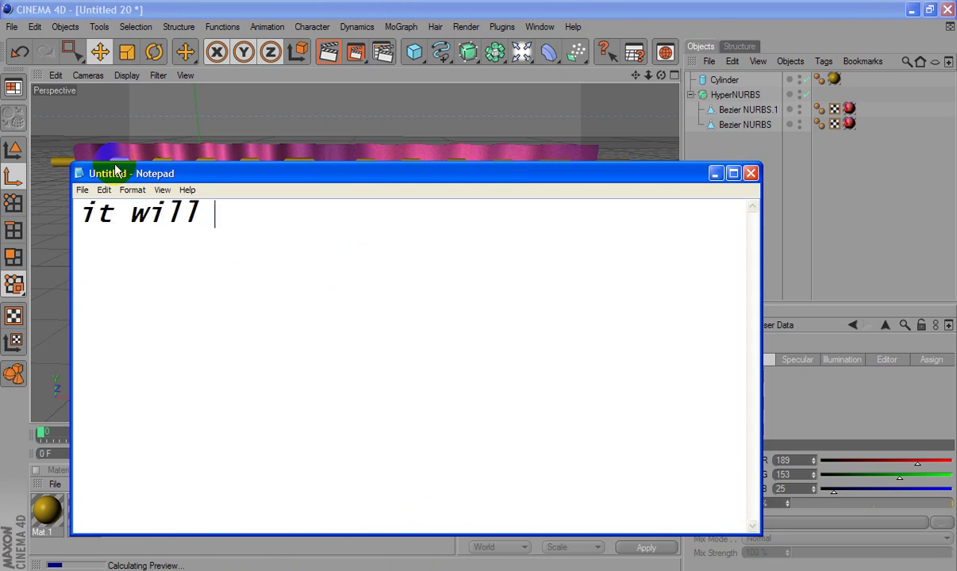
{"action": "type", "text": "take ti"}
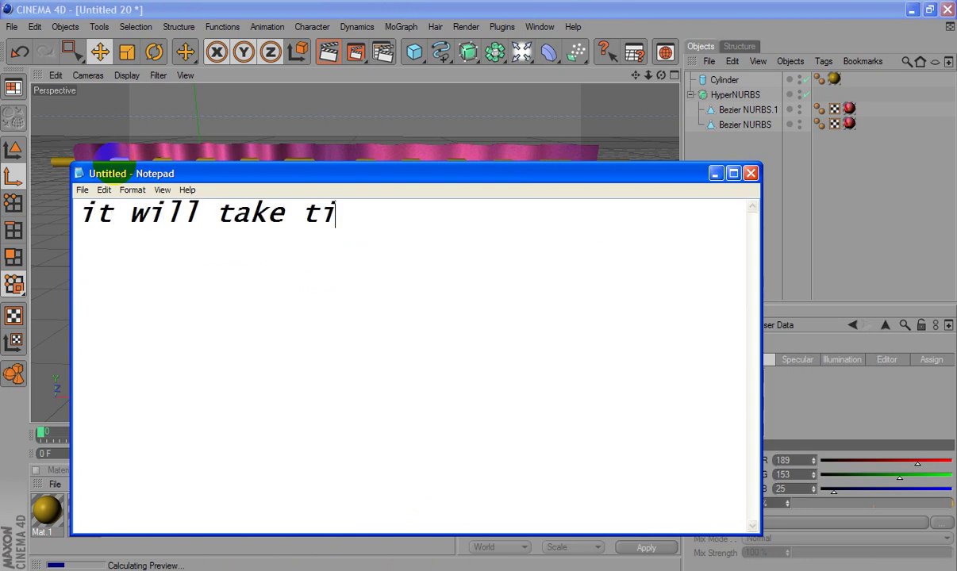
{"action": "type", "text": "me to "}
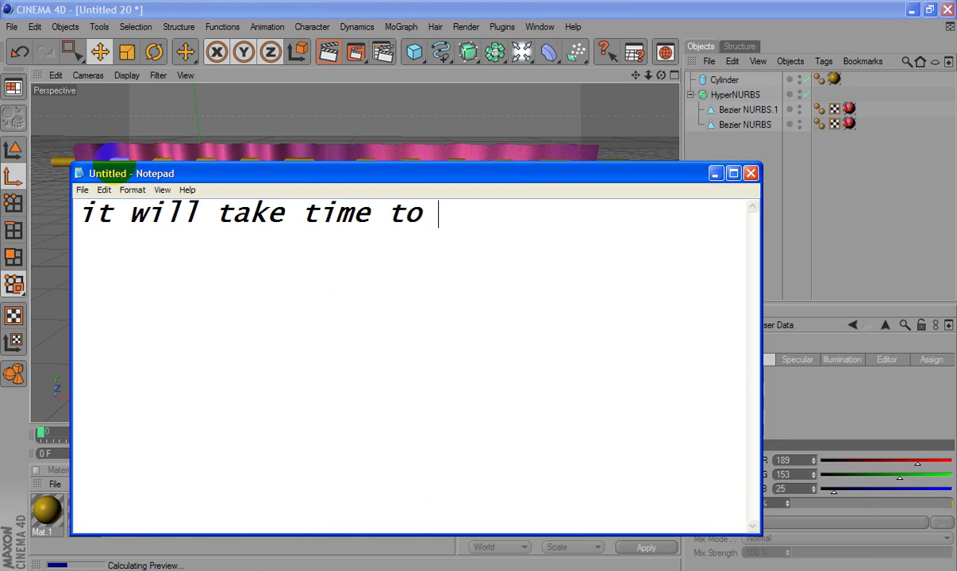
{"action": "type", "text": "render"}
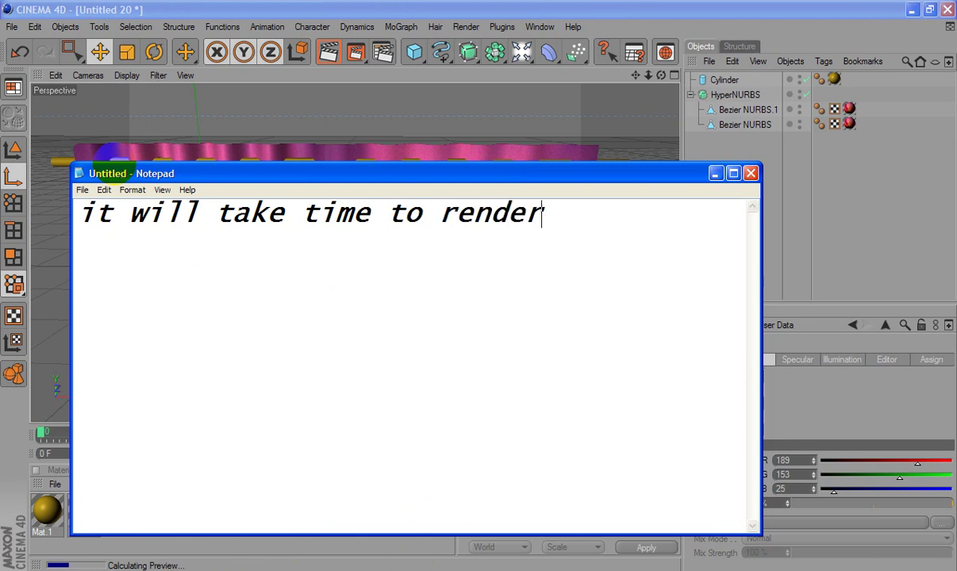
{"action": "type", "text": "..........."}
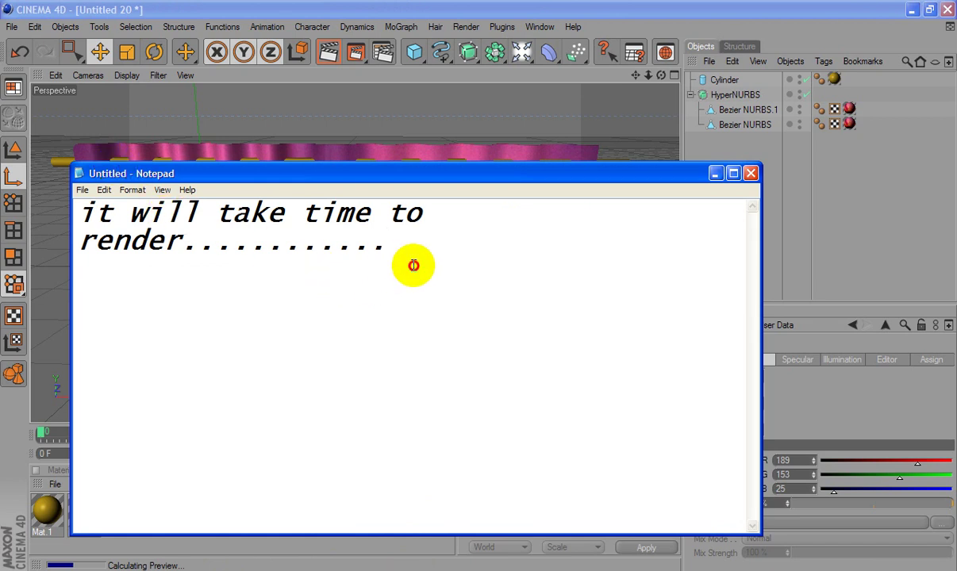
Paste the thanks-for-watching closing note and add 'the last part' after 'NURBS Tools Part 6'.
{"action": "left_click_drag", "start_coordinate": [412, 265], "coordinate": [8, 176]}
{"action": "key", "text": "Delete"}
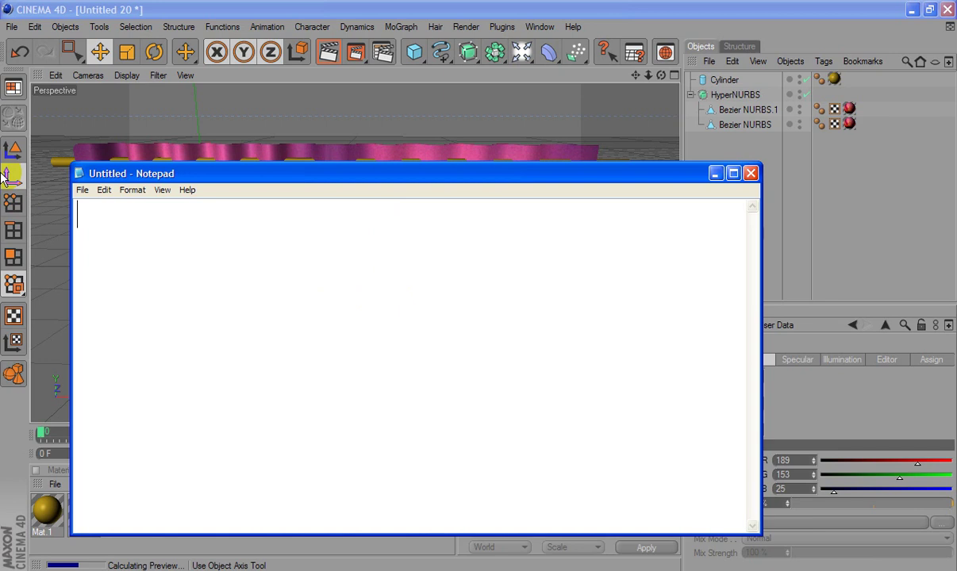
{"action": "type", "text": "Thanks for watching.....  NURBS Tools Part 6 - The Bezier NURBS-   Essa Sweidan  ATHS"}
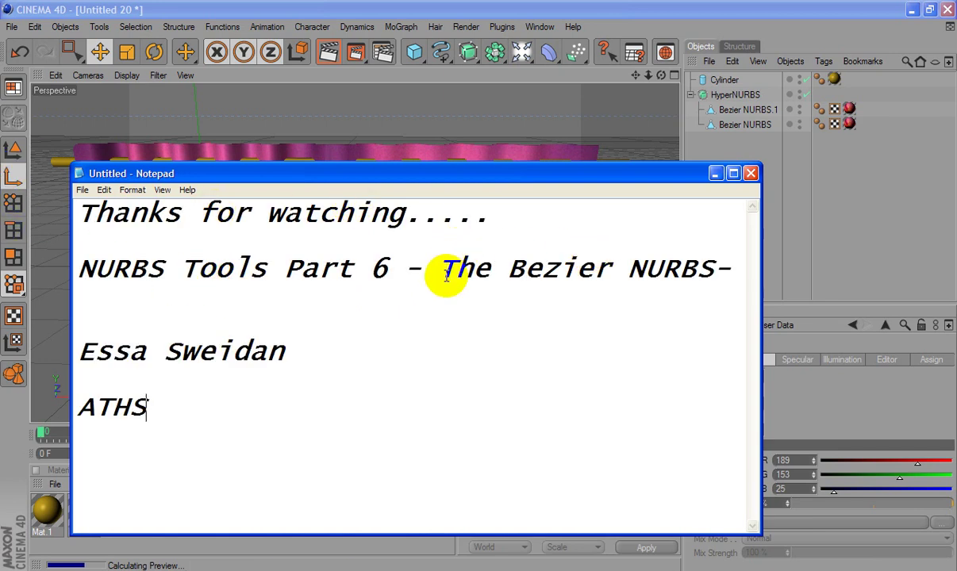
{"action": "mouse_move", "coordinate": [441, 271]}
{"action": "left_mouse_down"}
{"action": "mouse_move", "coordinate": [726, 276]}
{"action": "mouse_move", "coordinate": [709, 282]}
{"action": "left_mouse_up"}
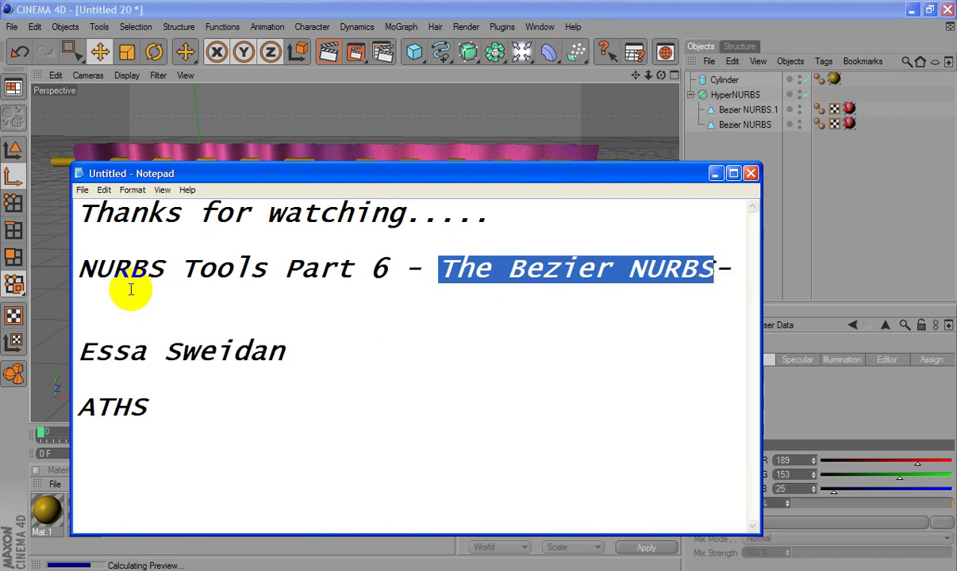
{"action": "left_click", "coordinate": [394, 270]}
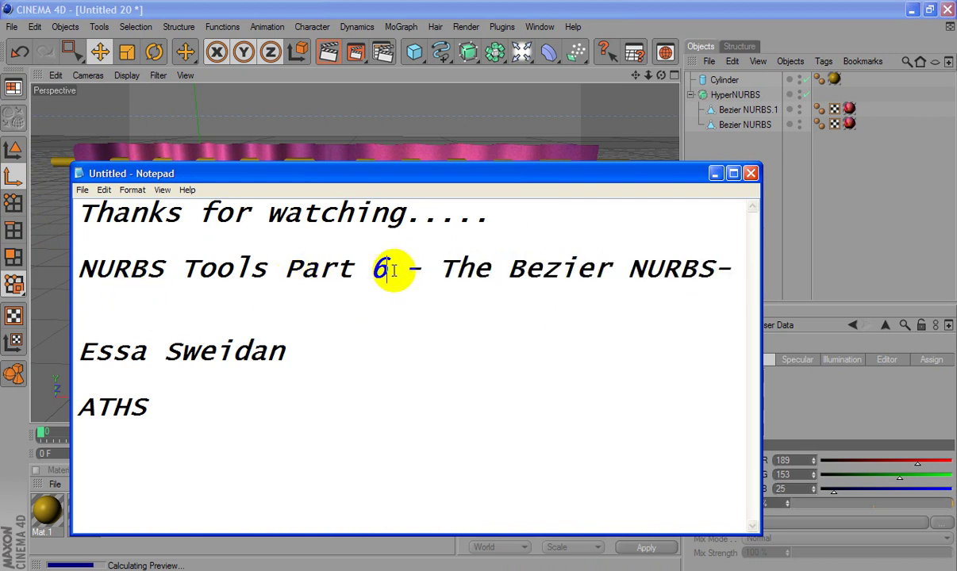
{"action": "type", "text": "the l"}
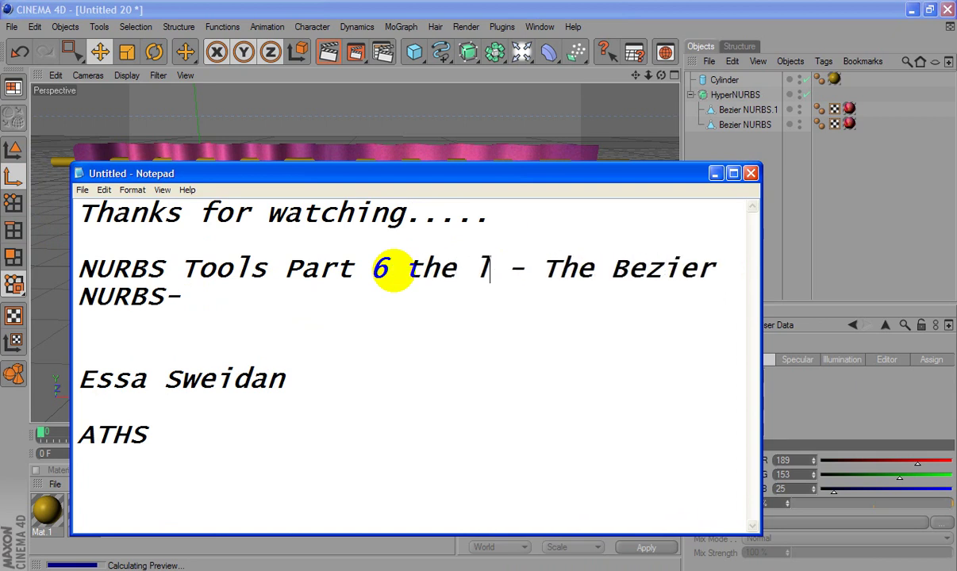
{"action": "type", "text": "ast pa"}
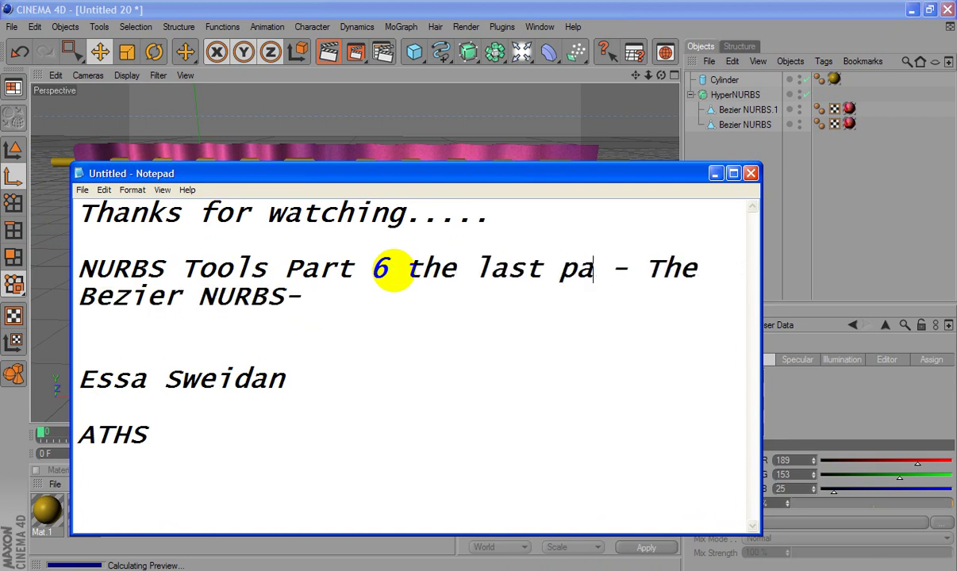
{"action": "type", "text": "rt"}
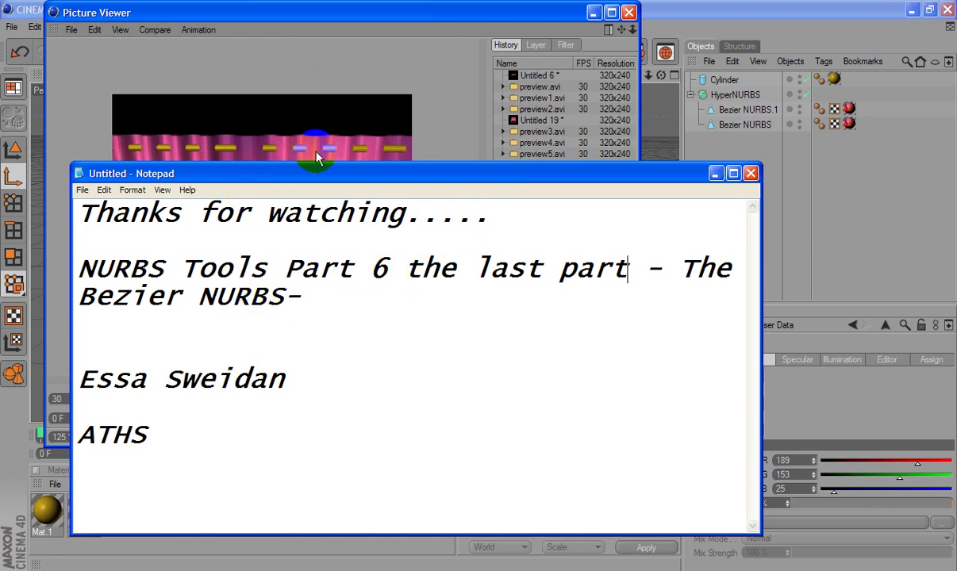
{"action": "left_click", "coordinate": [327, 142]}
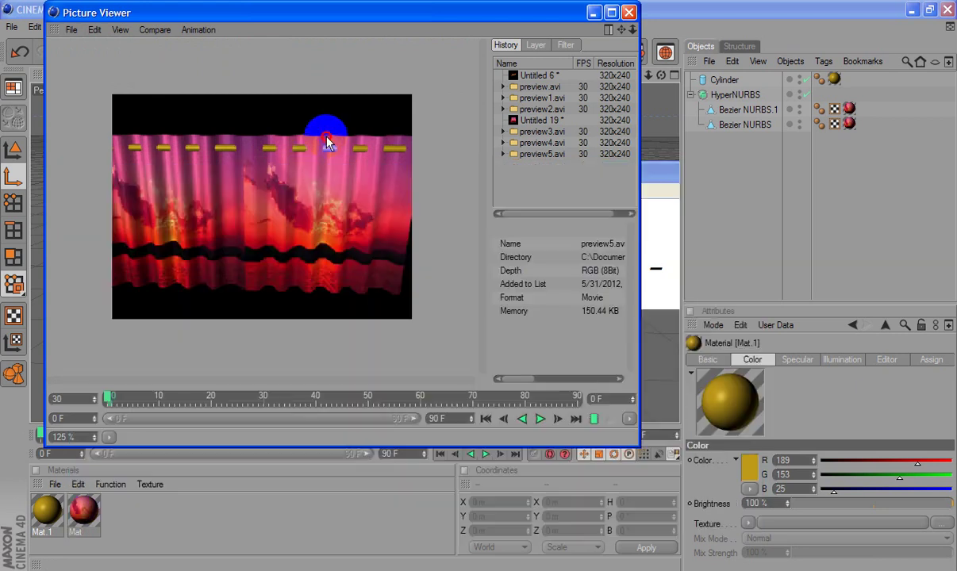
{"action": "left_click", "coordinate": [541, 419]}
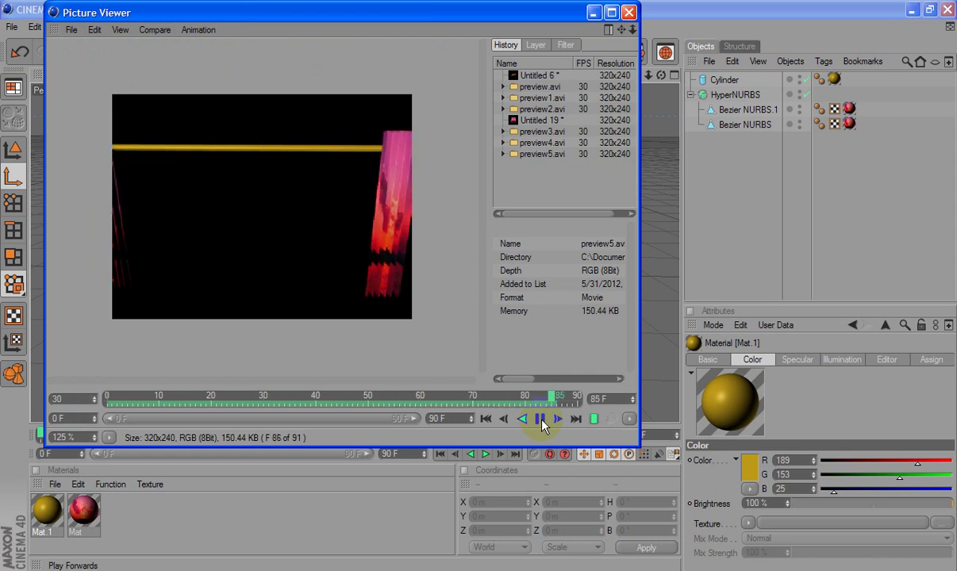
{"action": "left_click", "coordinate": [540, 419]}
{"action": "left_click", "coordinate": [545, 569]}
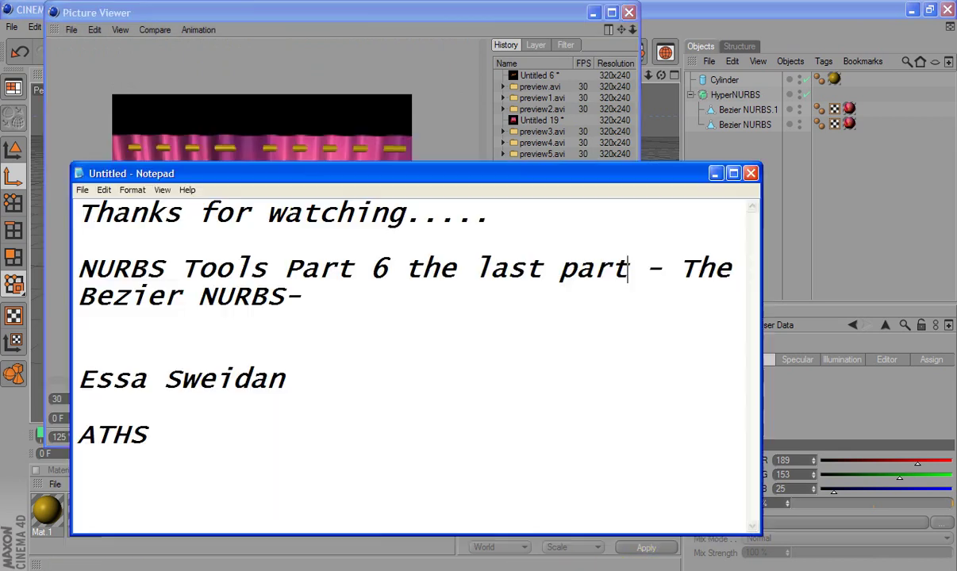